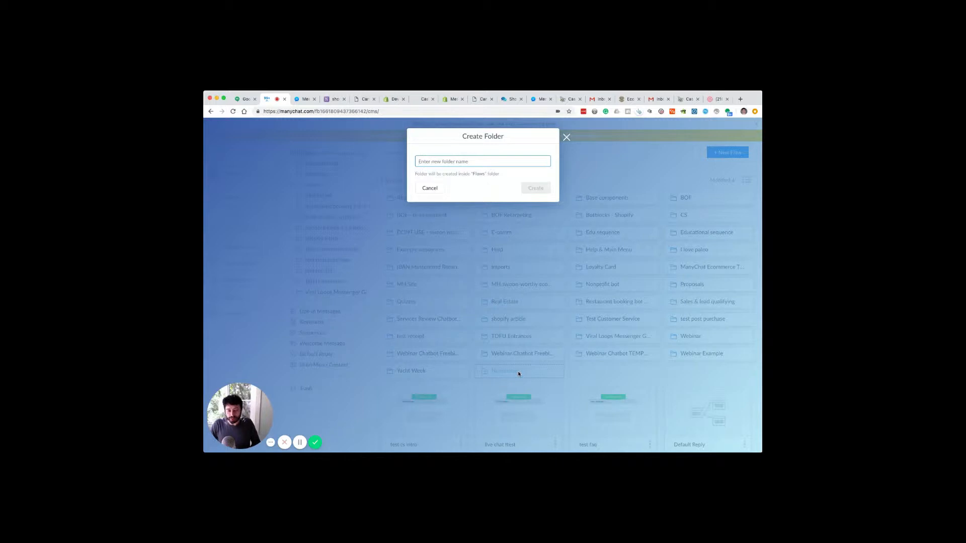
Create a folder named "Test #2" inside the Flows folder and open it
text(Test #2)
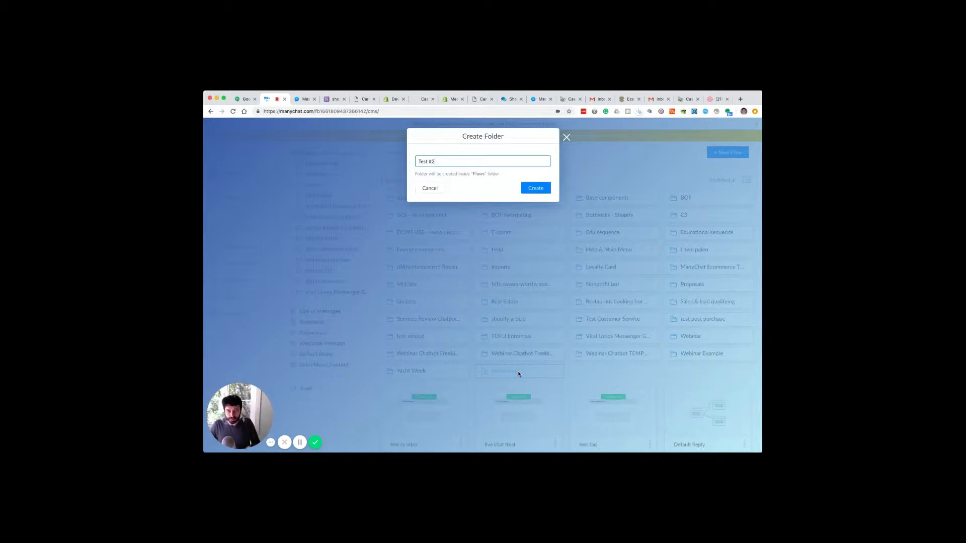
click(528, 194)
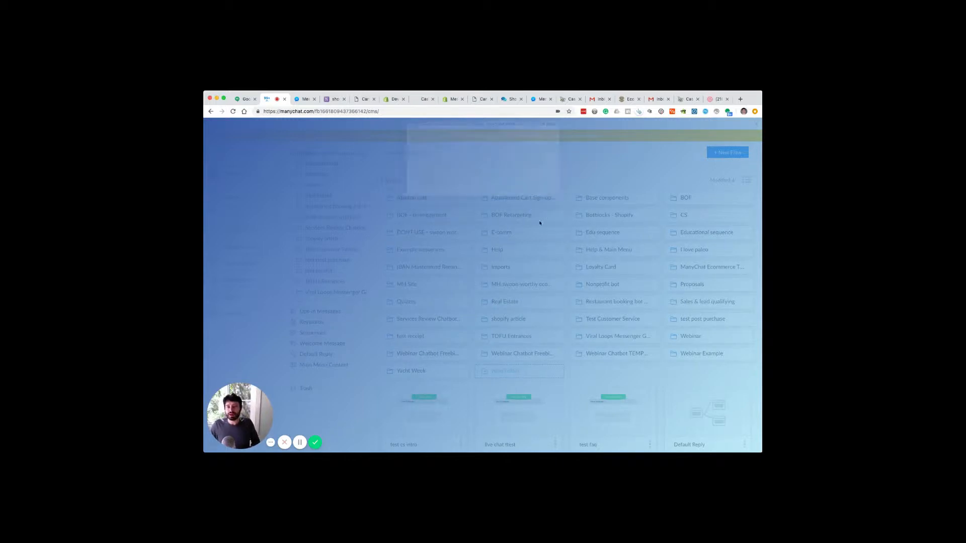
click(594, 321)
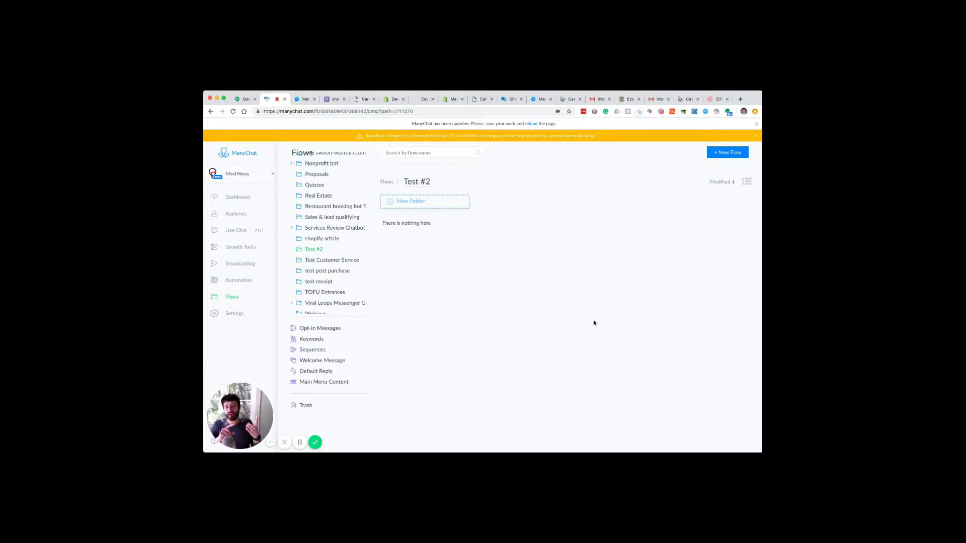
Create a new flow named "intro cs" in the Test #2 folder
click(721, 154)
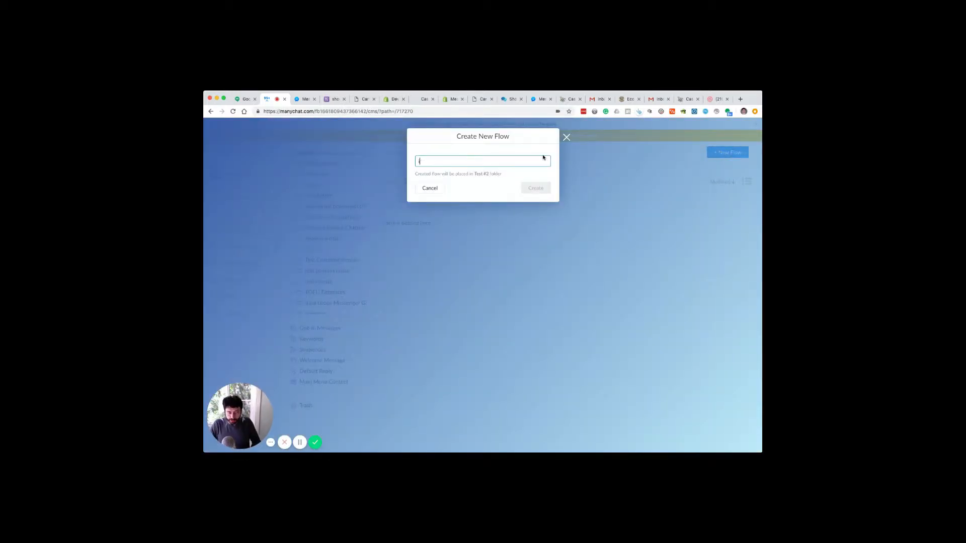
text(intro cs)
key(Return)
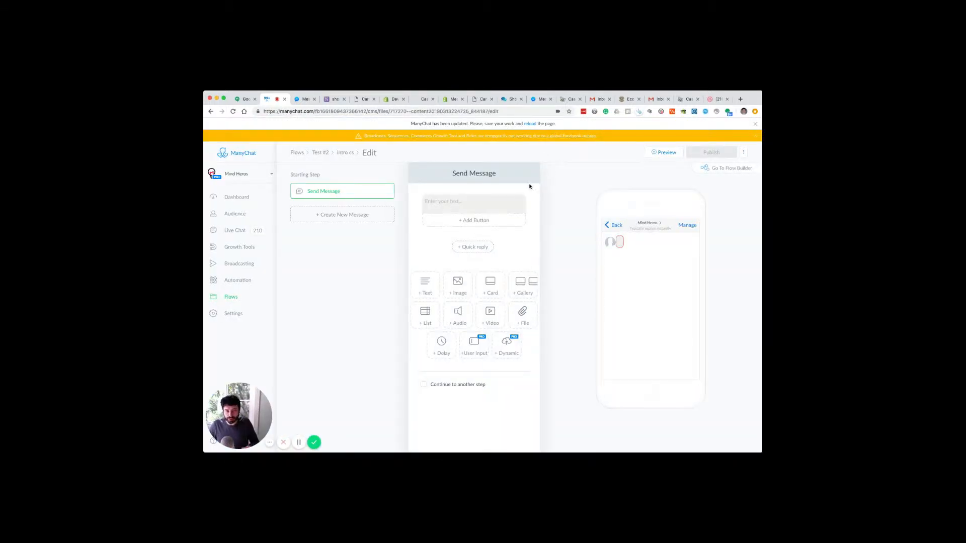
Publish the intro cs flow with a placeholder in its message text and return to the Test #2 folder
click(491, 201)
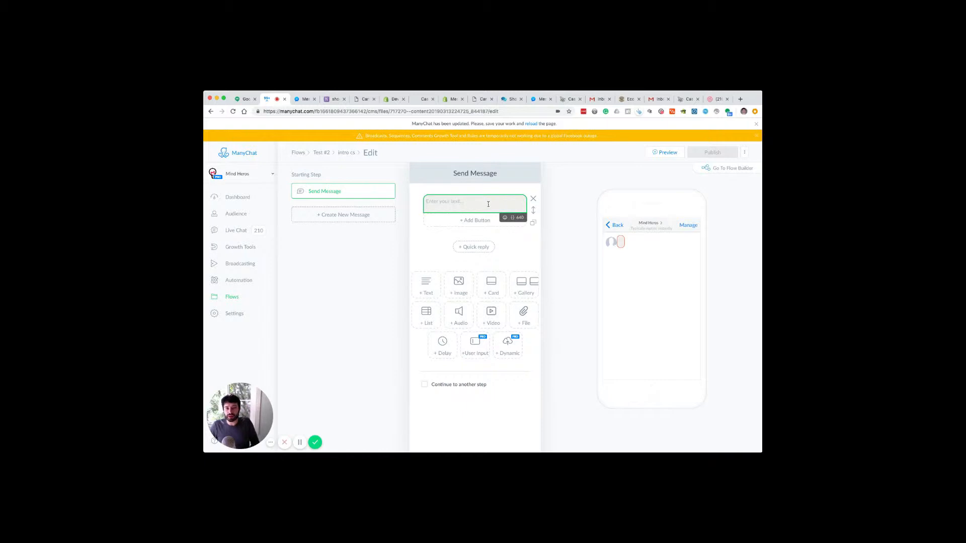
text(.)
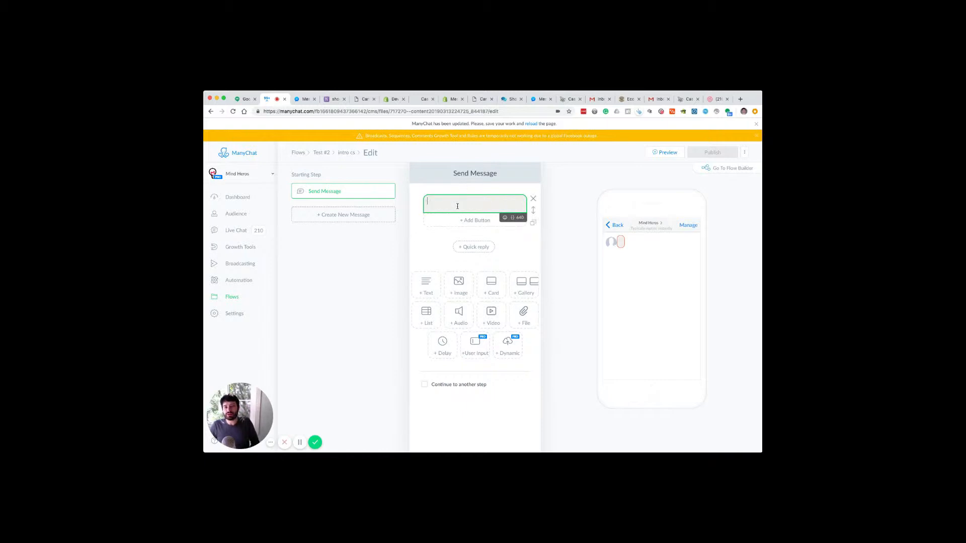
click(723, 154)
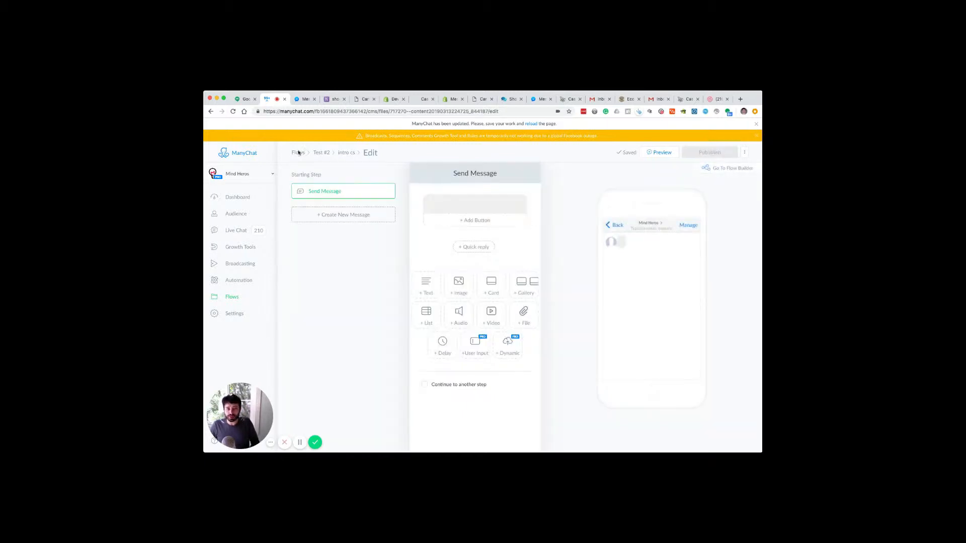
click(324, 153)
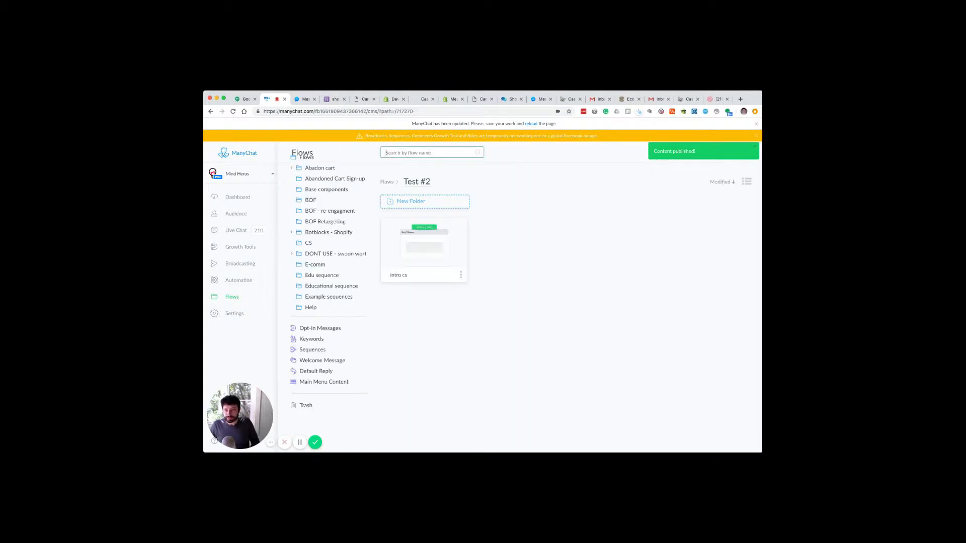
Create a second flow named "cs faq" in the Test #2 folder
click(724, 157)
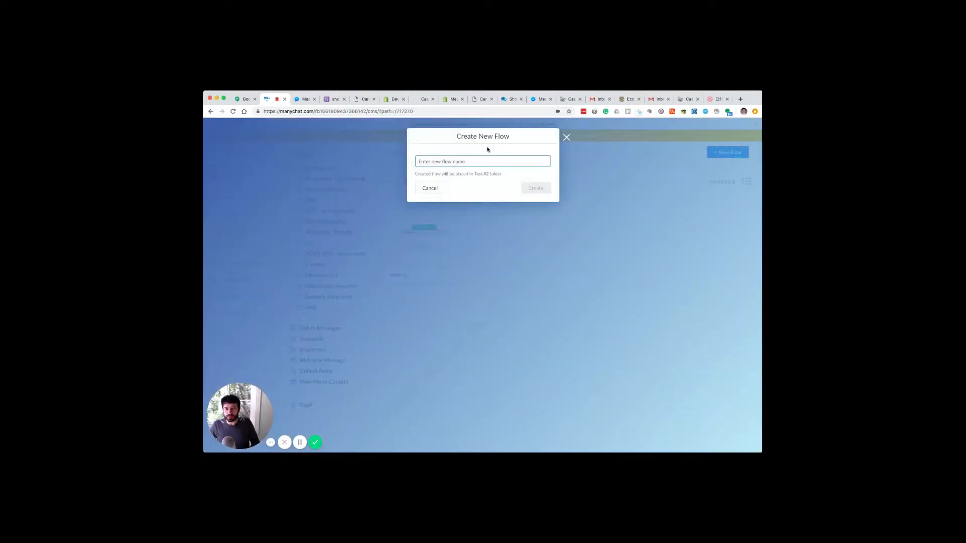
text(cs)
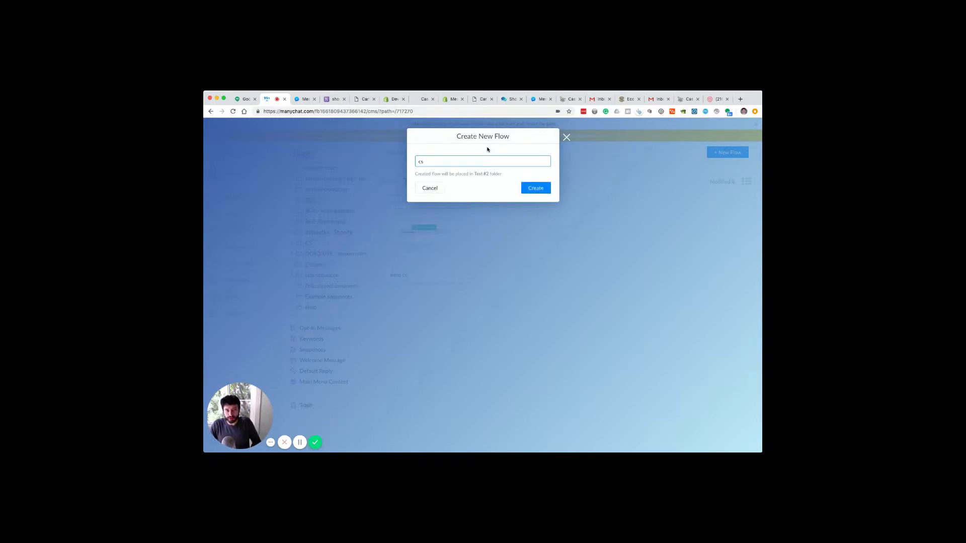
text( faq)
click(526, 190)
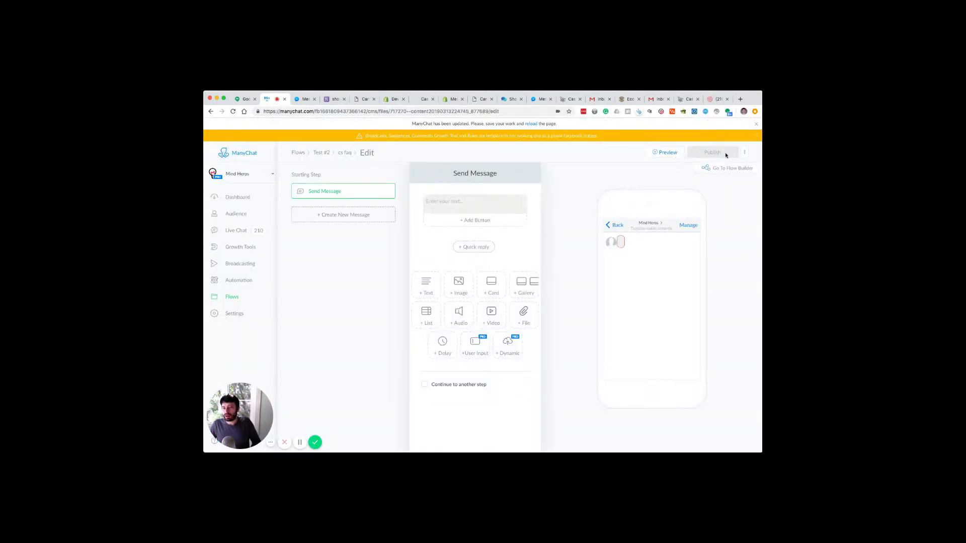
Publish the cs faq flow with a placeholder message and go back to the Test #2 folder
click(469, 201)
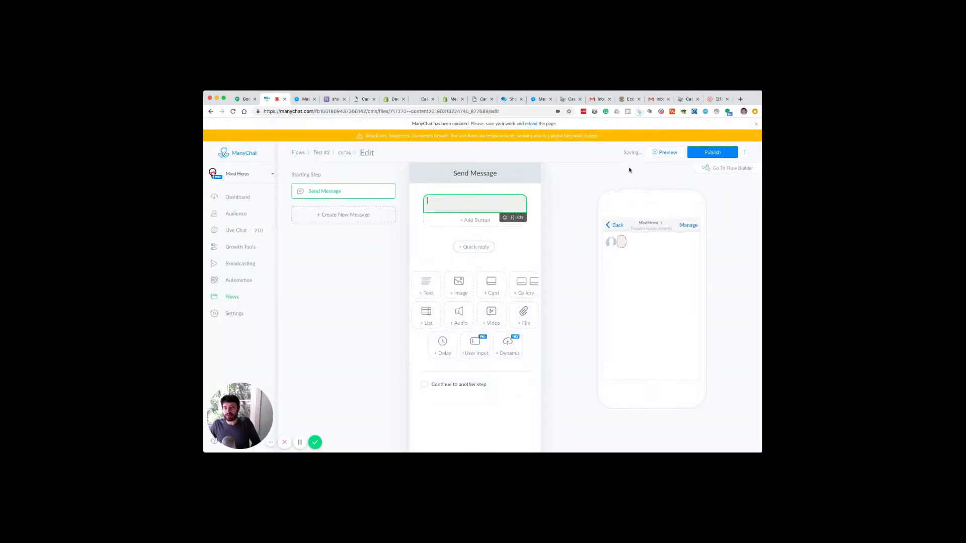
click(700, 153)
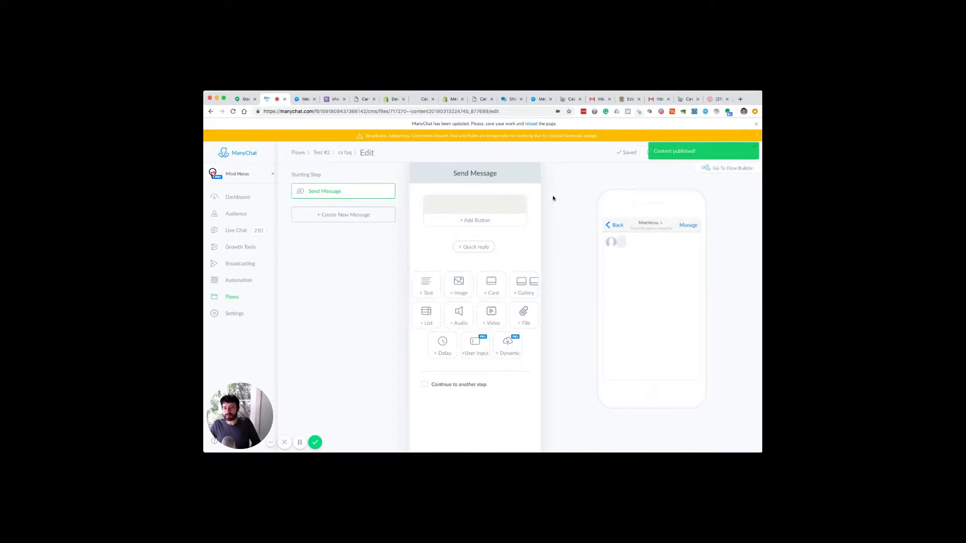
click(322, 153)
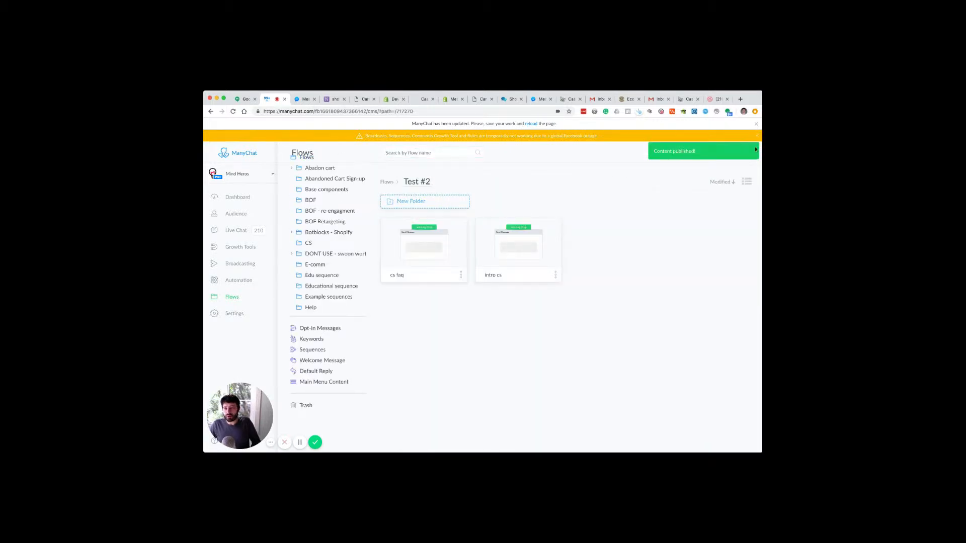
Create a third flow named "cs live chat" in the Test #2 folder
click(734, 152)
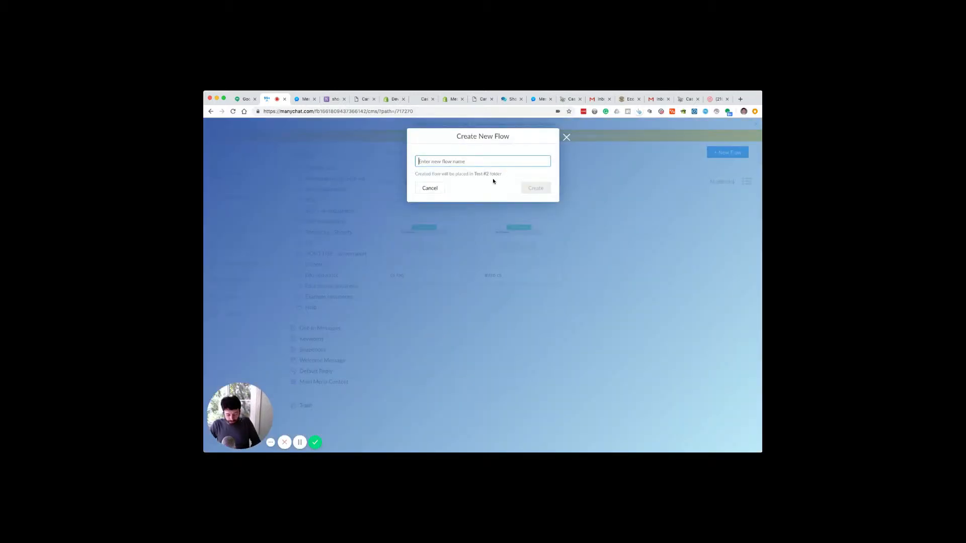
text(cs)
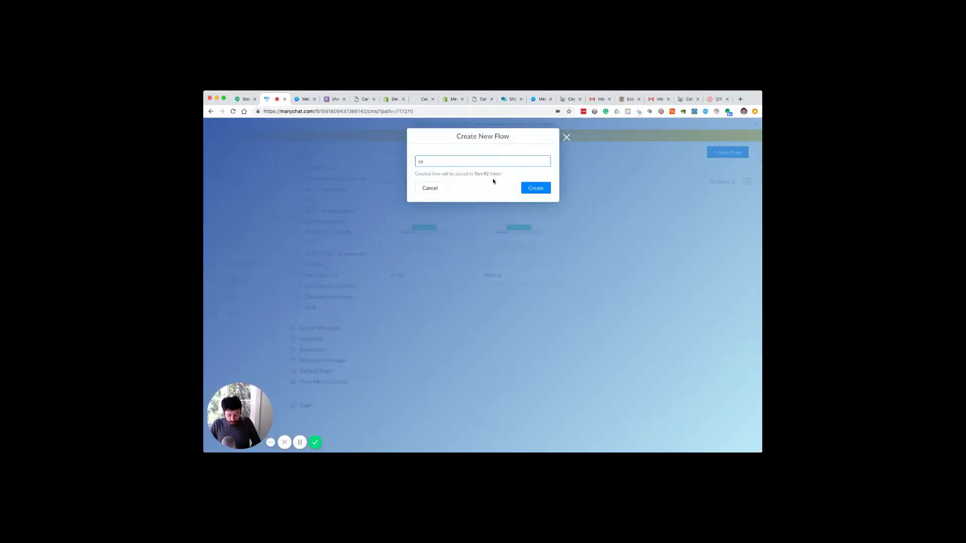
text( live chat)
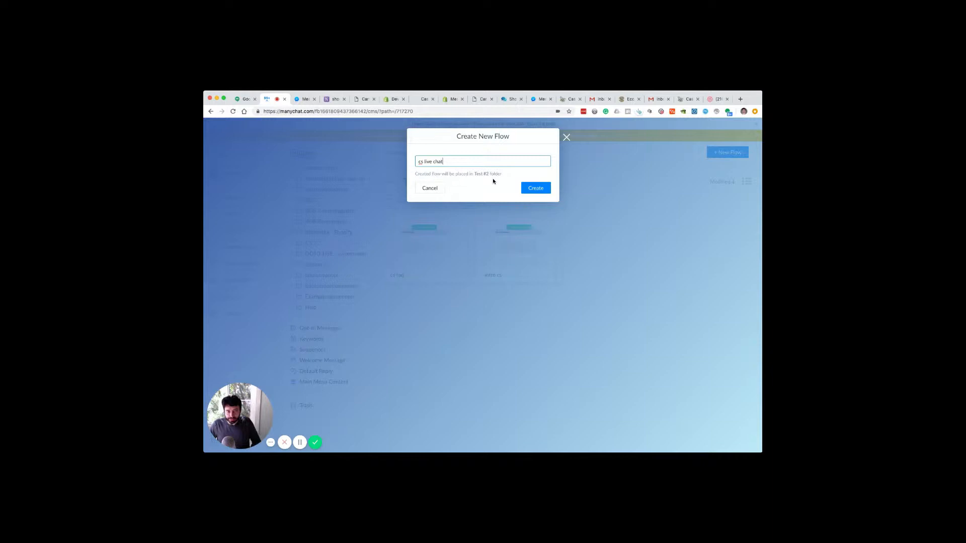
click(534, 188)
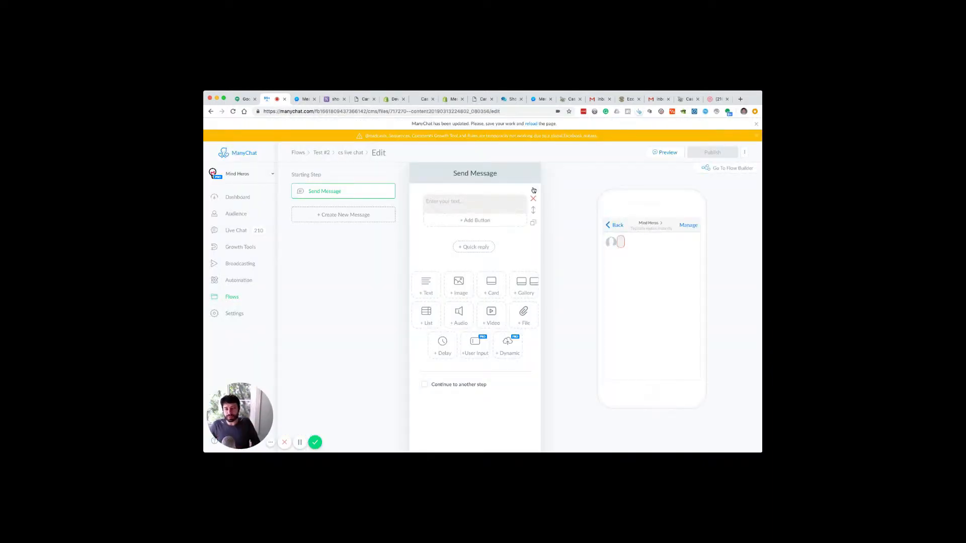
Publish the cs live chat flow with a placeholder message and return to the Test #2 folder
click(450, 203)
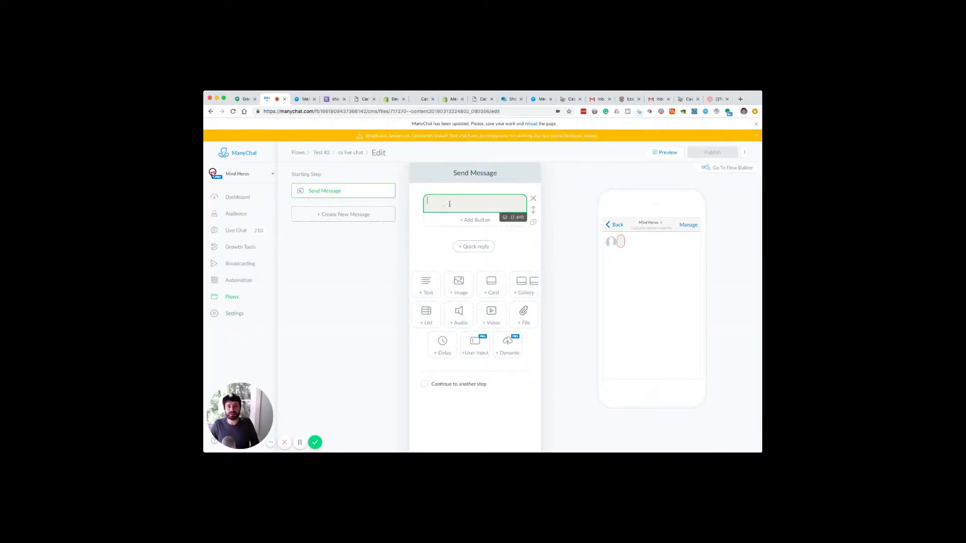
click(714, 154)
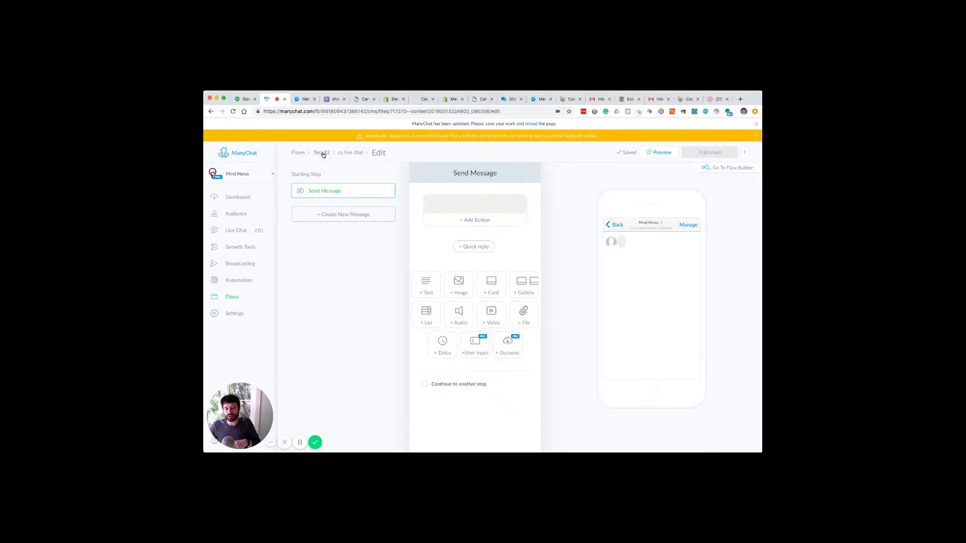
click(321, 153)
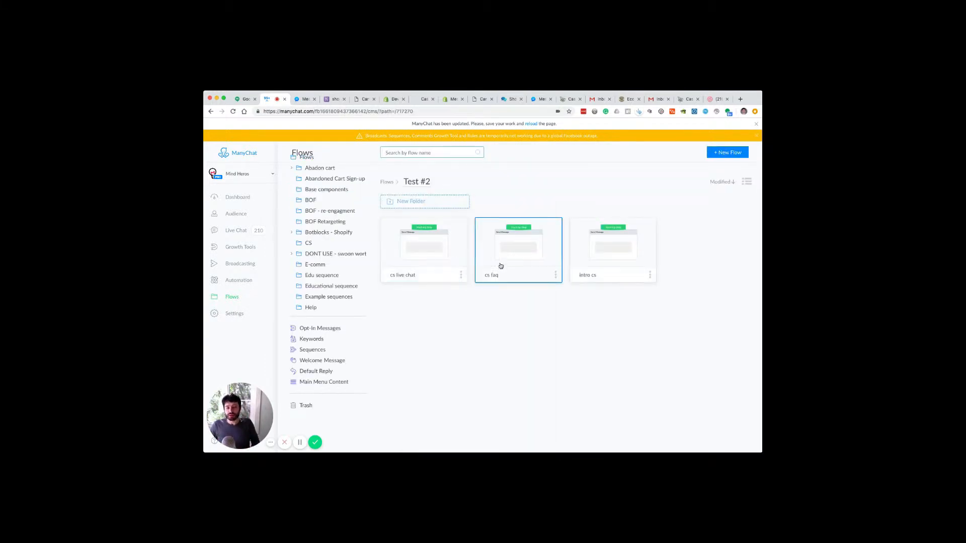
Open the intro cs flow for editing and write "So ya have a question." and "I'm here to anser 24/7" as separate paragraphs in its message
click(615, 262)
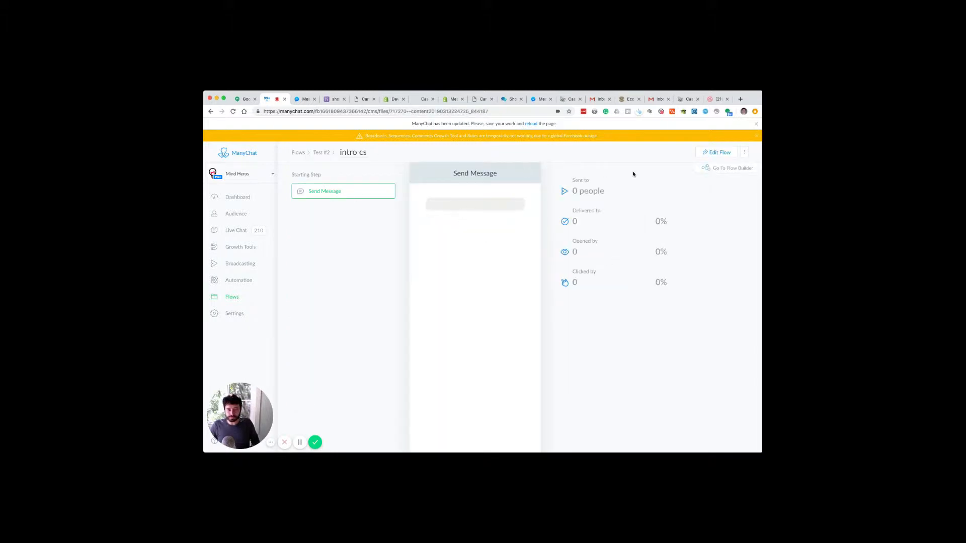
click(723, 152)
click(431, 201)
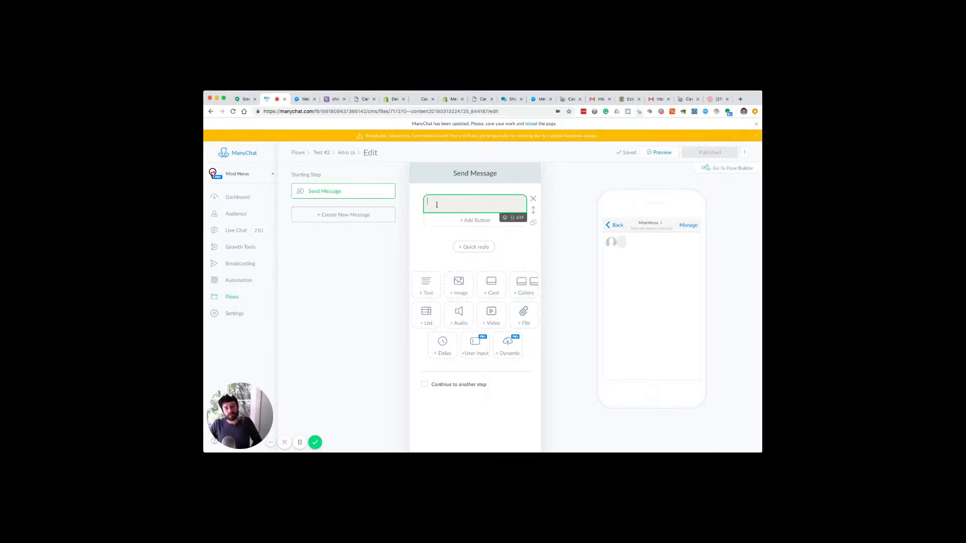
text(So ya hav)
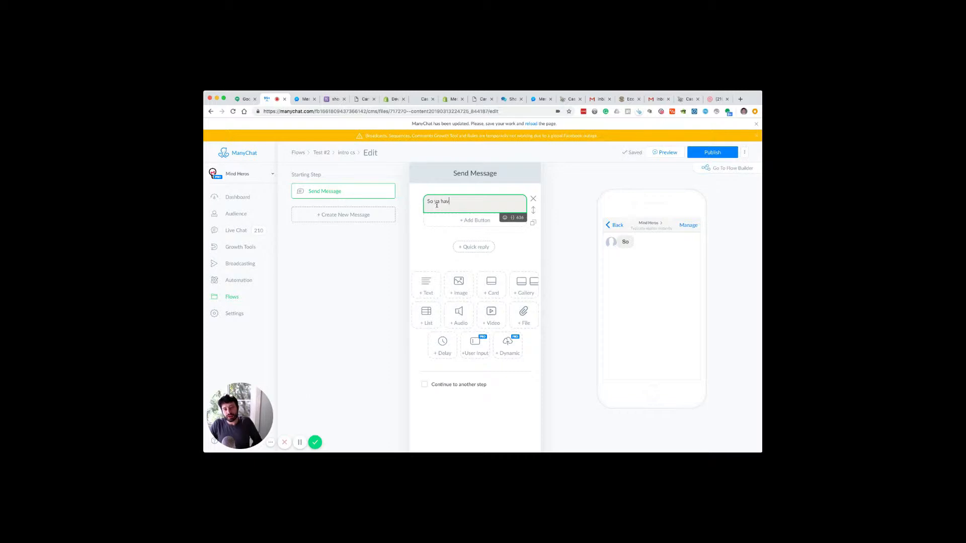
text(e a question)
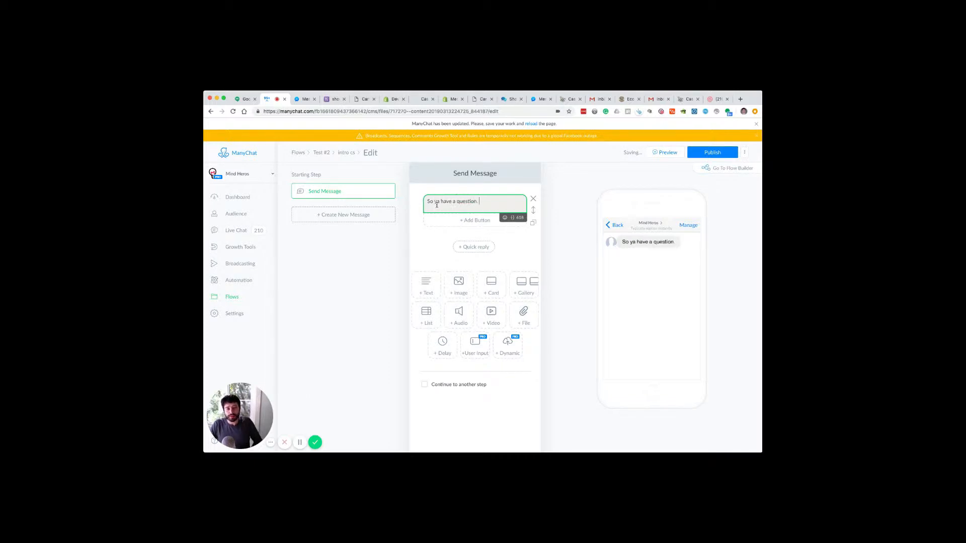
text(.)
key(Return)
key(Return)
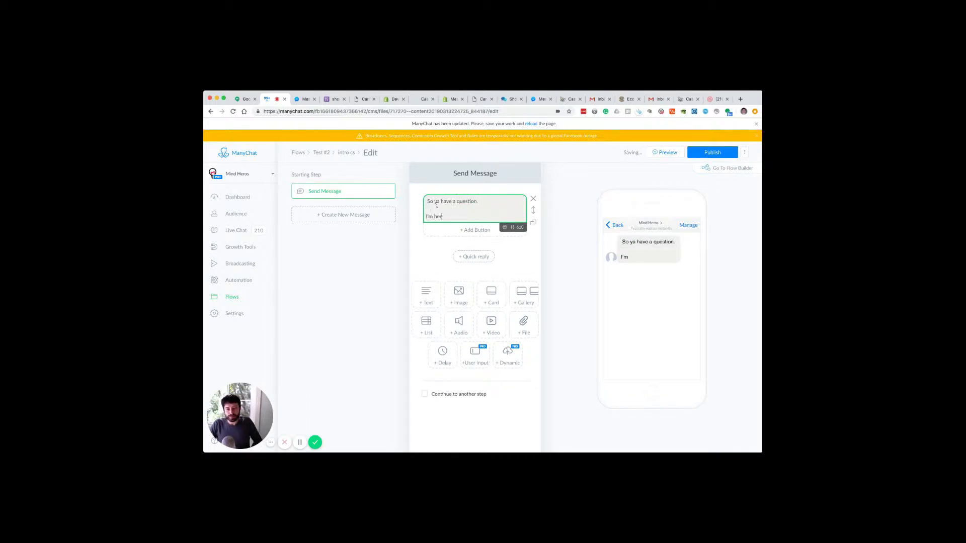
text(I'm here to anser 3)
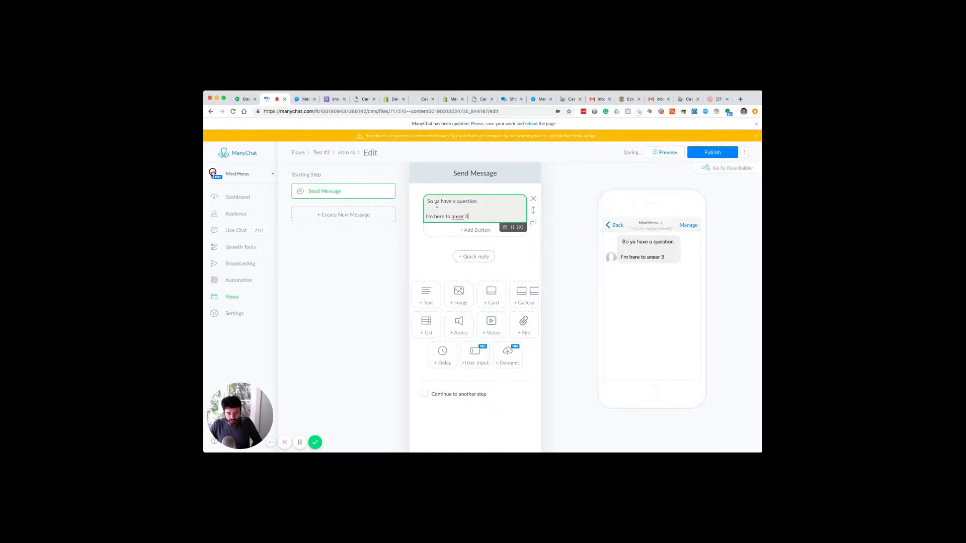
key(BackSpace)
text(24/7)
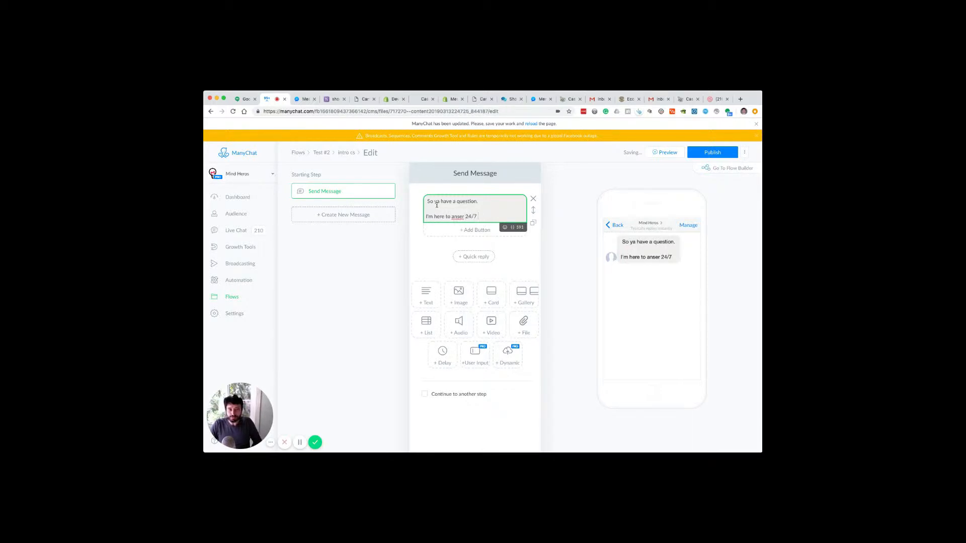
Add a closing paragraph to the intro cs message reading "Or I can get you a liver person... Your call."
key(Return)
key(Return)
text(Or I)
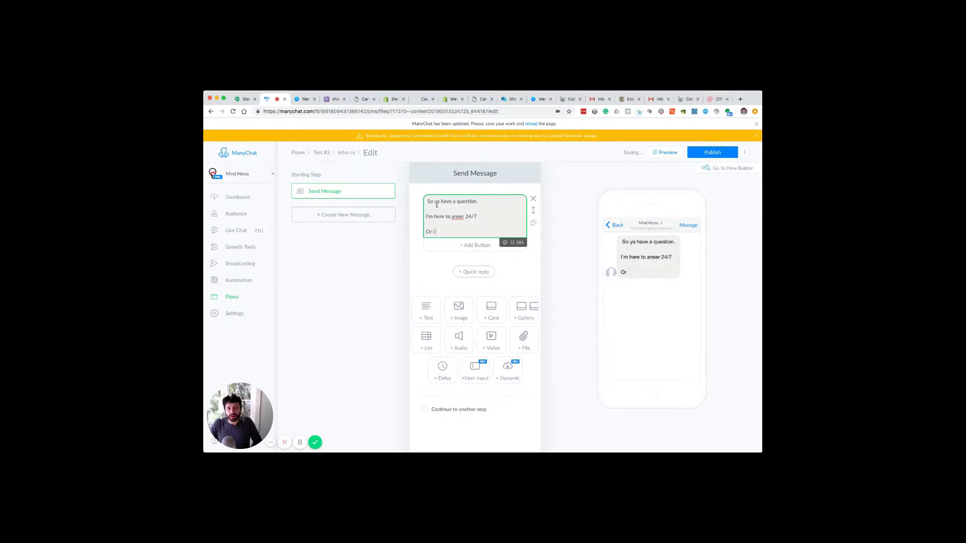
text( can get you a)
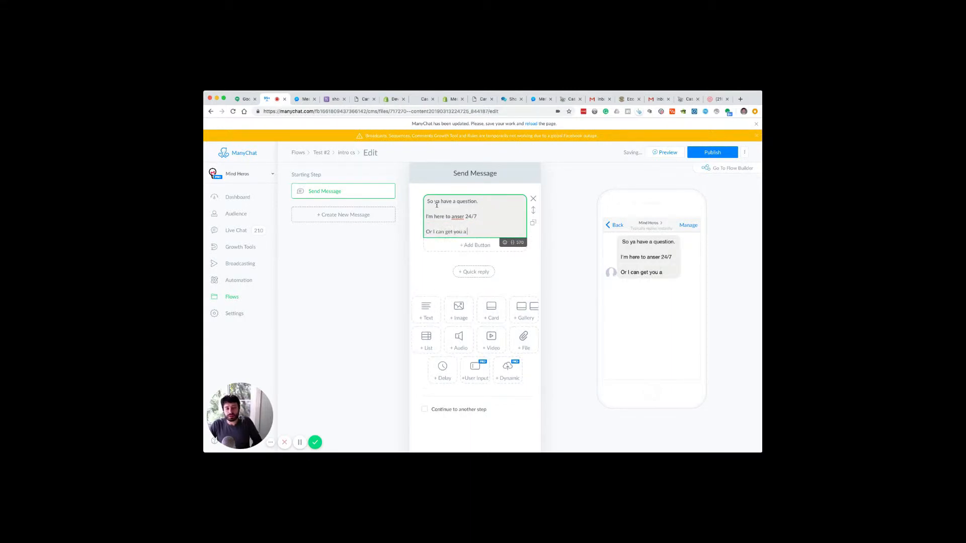
text( liuve)
key(BackSpace)
key(BackSpace)
key(BackSpace)
text(ver pirson...)
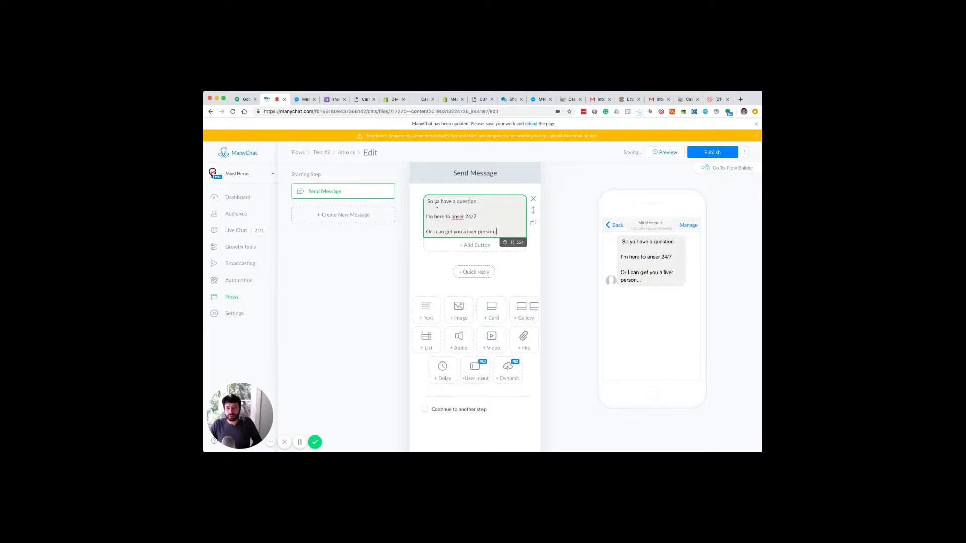
key(BackSpace)
Add a button titled "Live Chat" below the intro cs message text
click(467, 246)
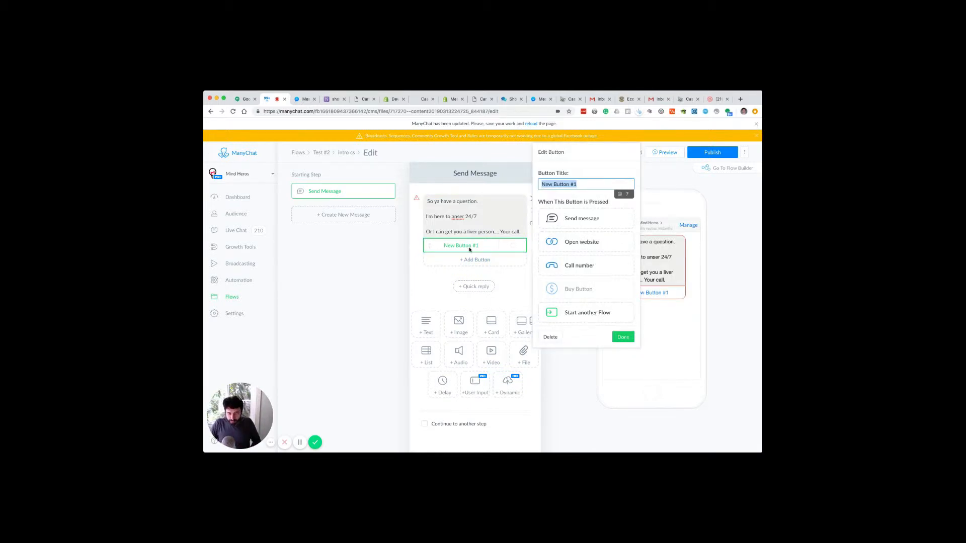
text(Live)
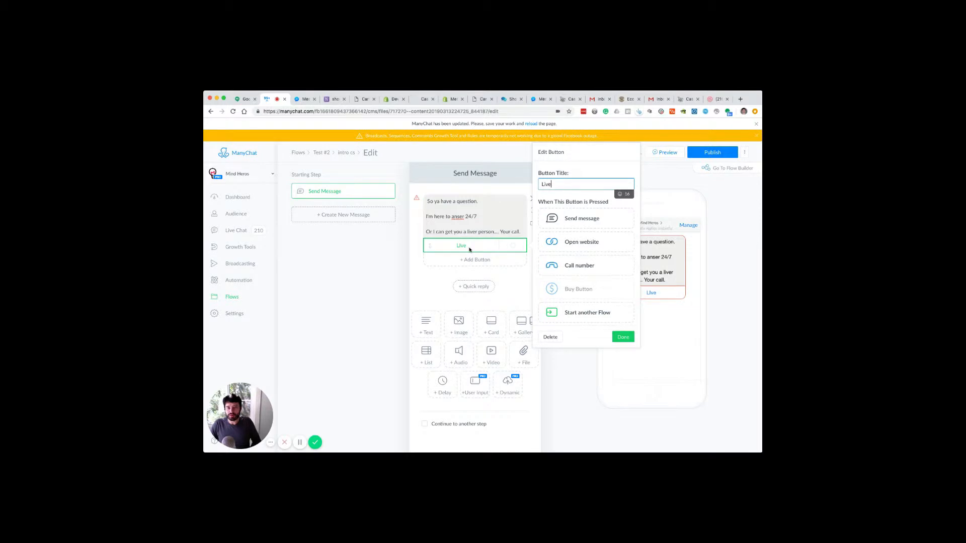
text( Chat)
click(392, 317)
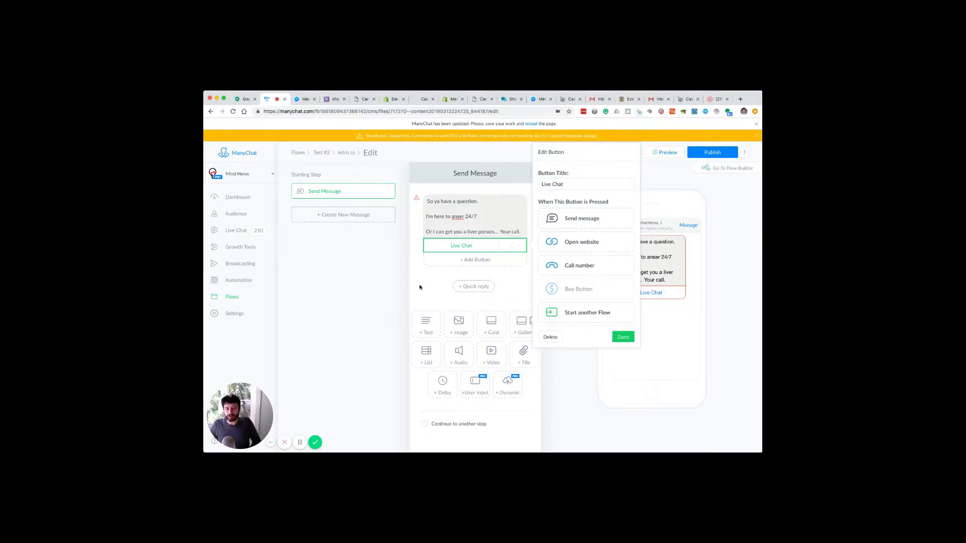
Add a second button titled "FAQ" below the Live Chat button in the intro cs message
click(455, 259)
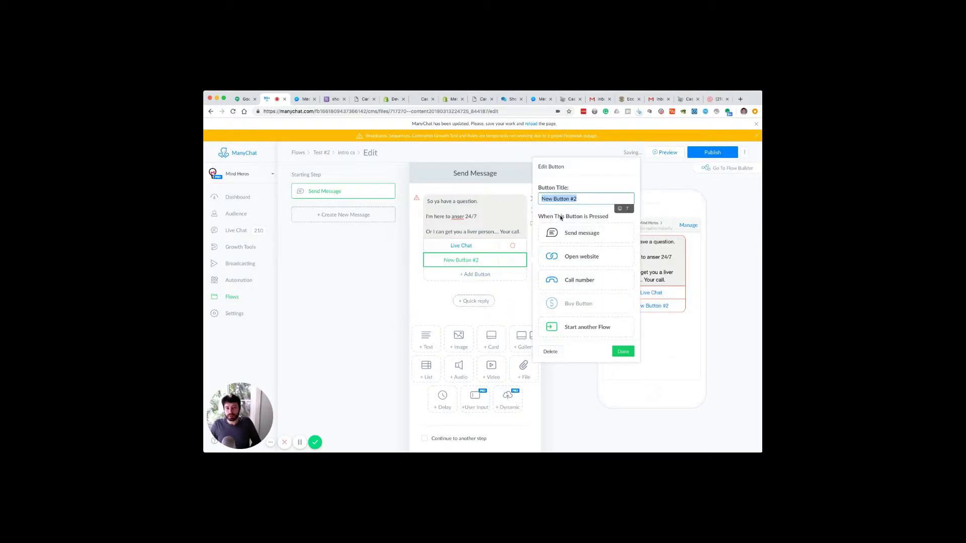
text(FAQ)
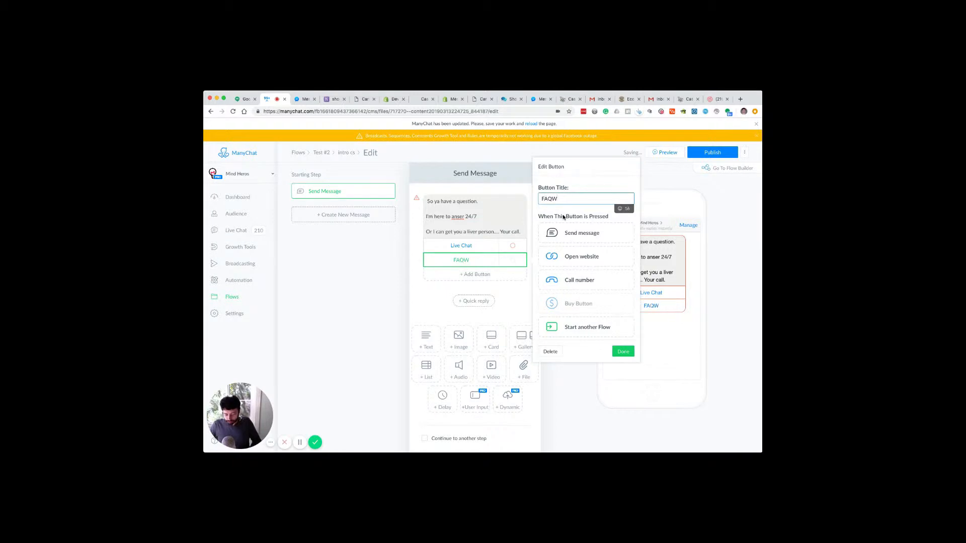
click(427, 336)
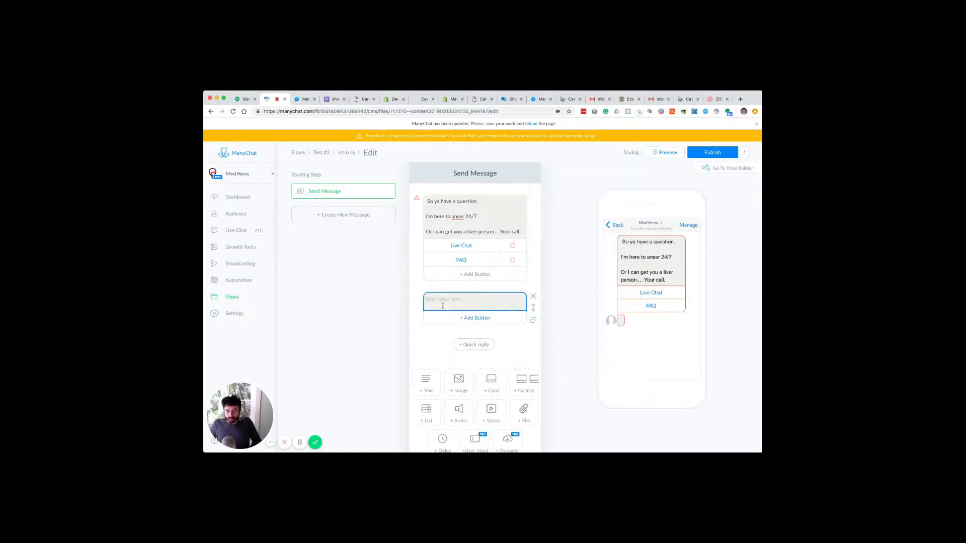
click(431, 323)
click(443, 301)
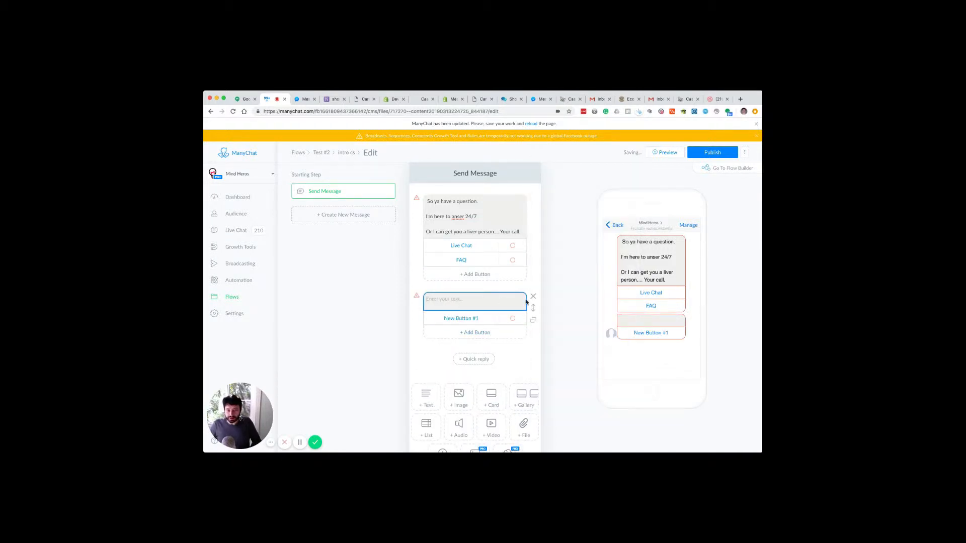
click(534, 298)
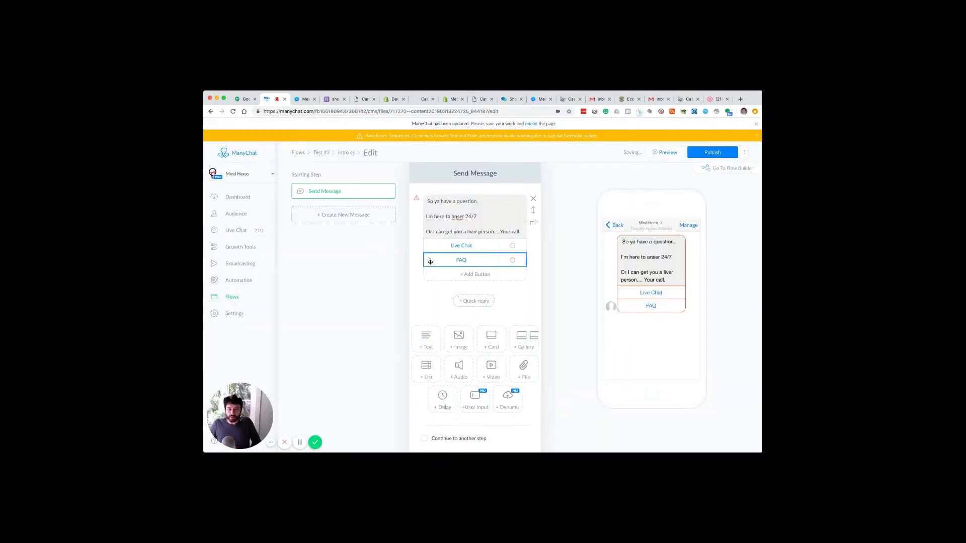
Reorder the intro cs message's buttons so FAQ sits above Live Chat, and switch to the Flow Builder view
drag(428, 262, 429, 245)
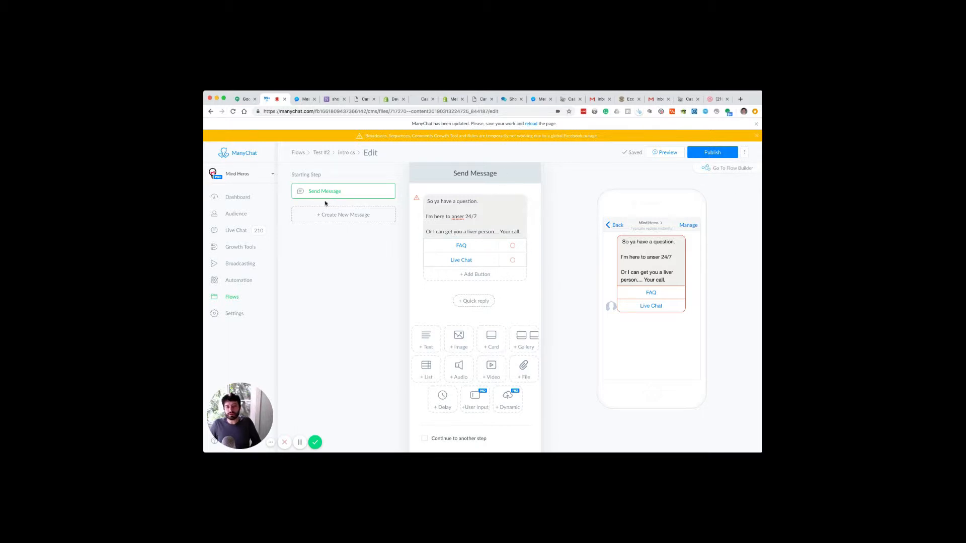
click(712, 173)
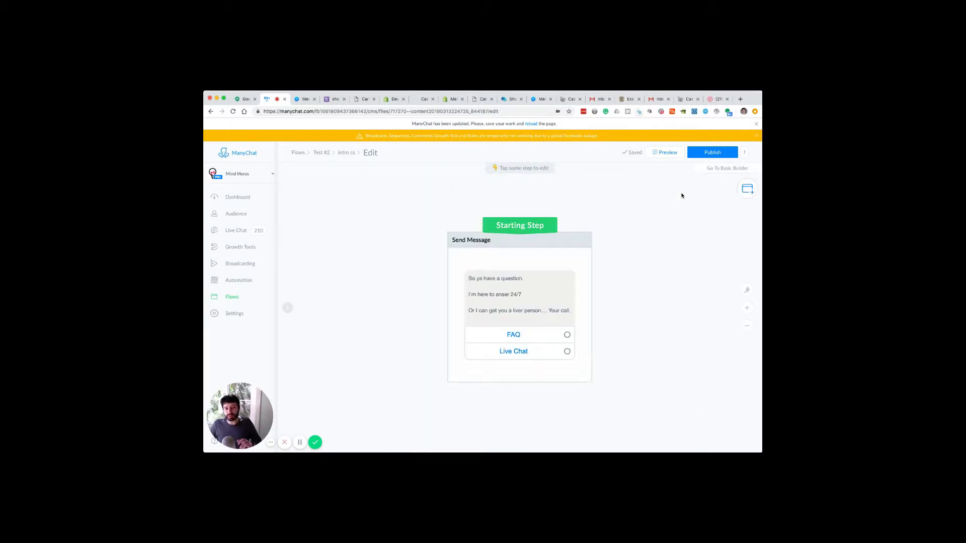
scroll(706, 278, down, 2)
scroll(705, 278, right, 2)
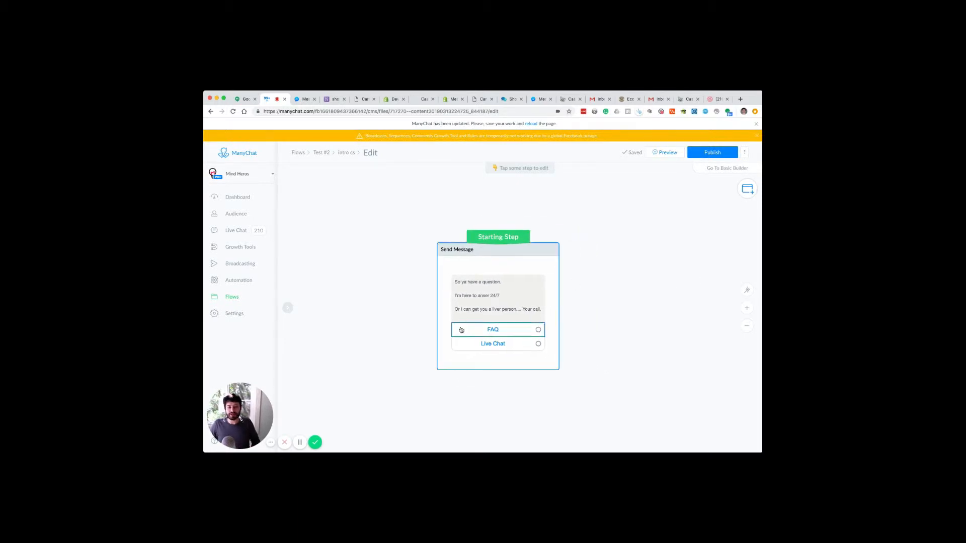
Connect the FAQ button to a new Start another Flow step that launches cs faq from the Test #2 folder
click(458, 268)
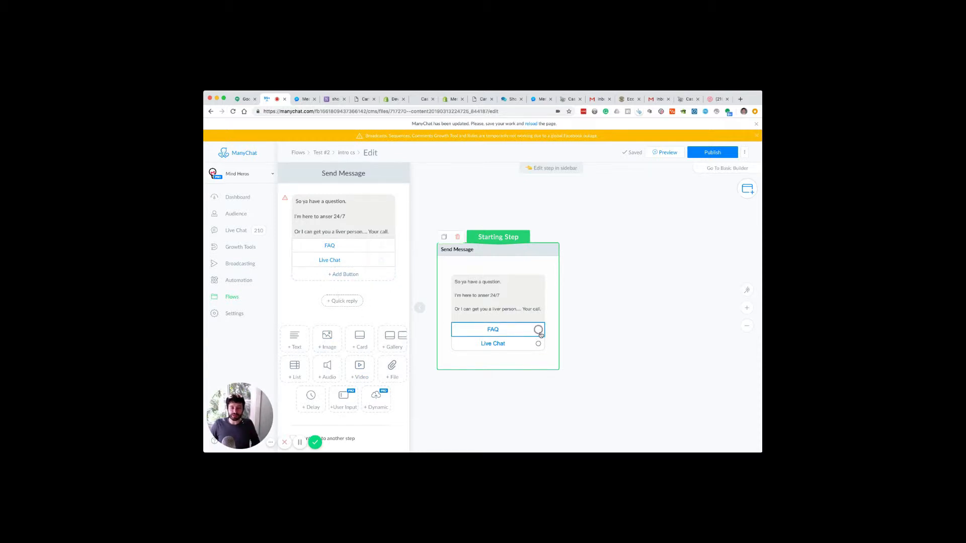
drag(539, 330, 624, 318)
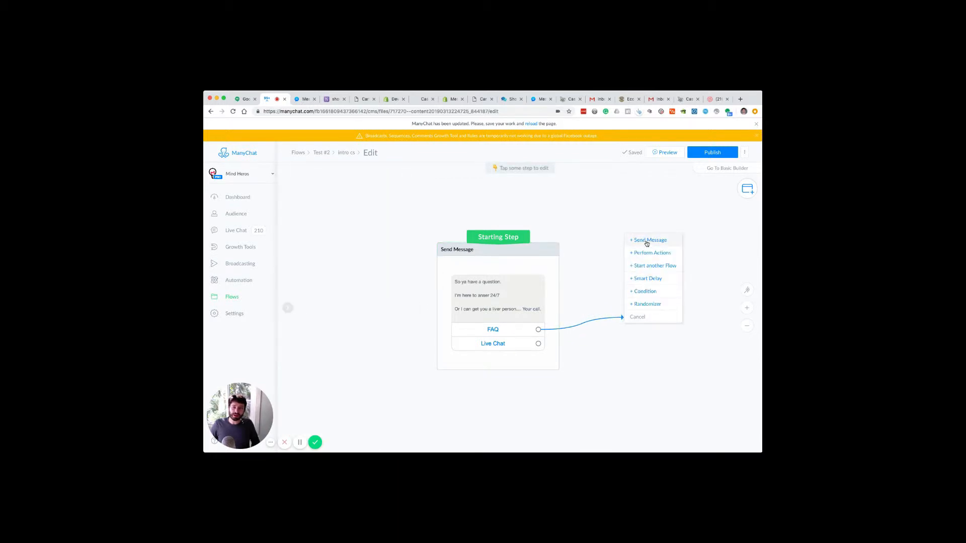
click(648, 266)
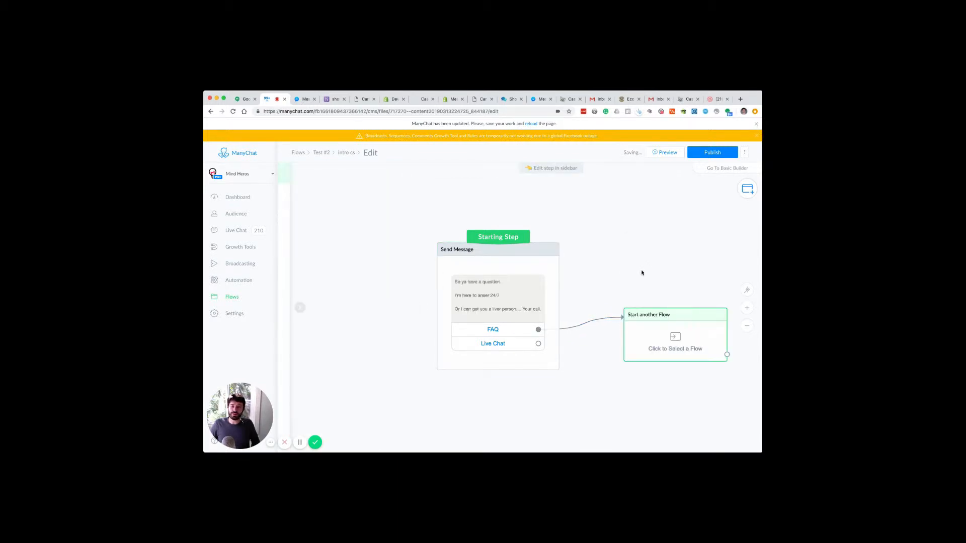
click(673, 340)
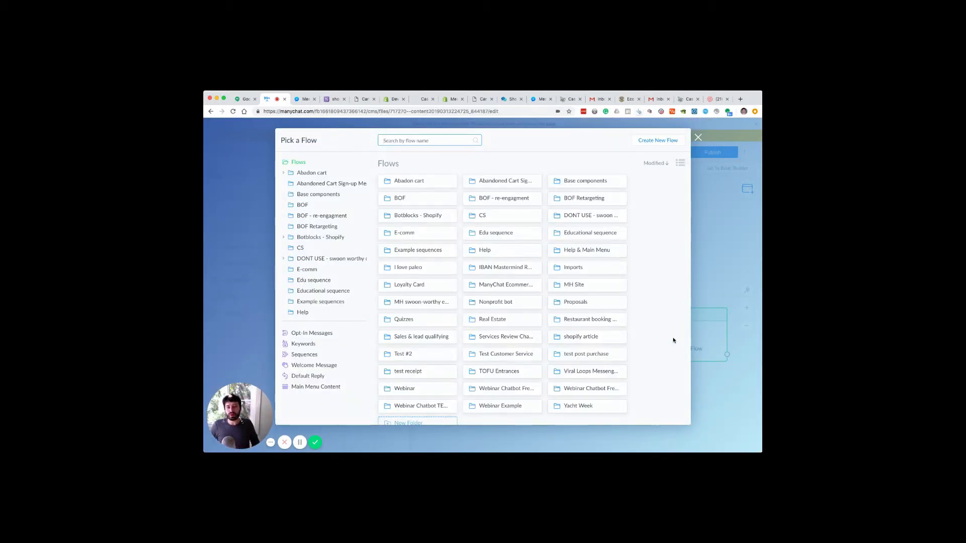
click(391, 358)
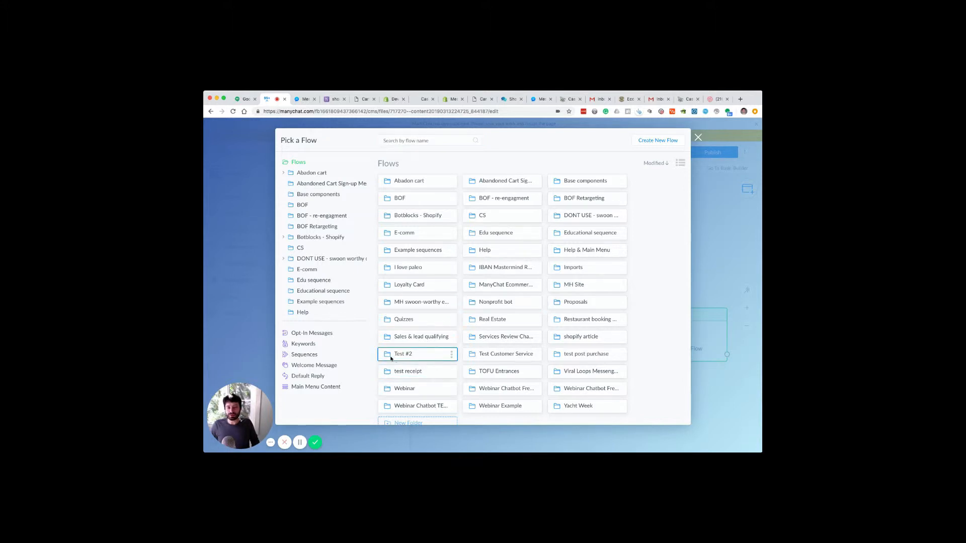
click(391, 358)
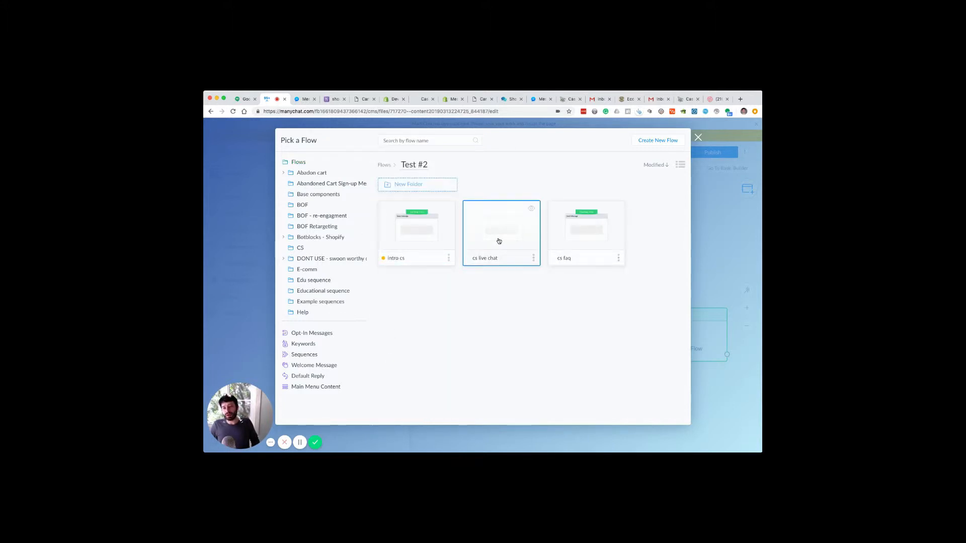
click(584, 241)
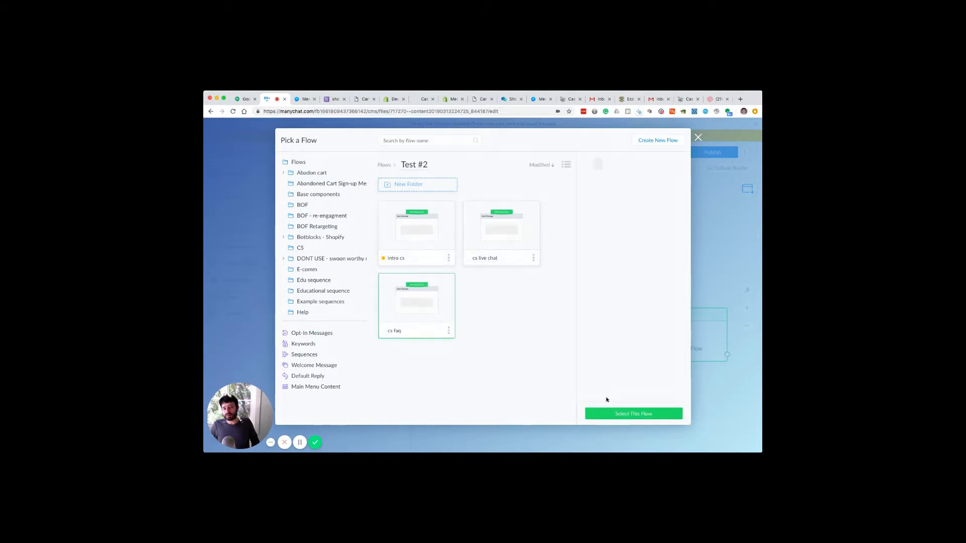
click(637, 414)
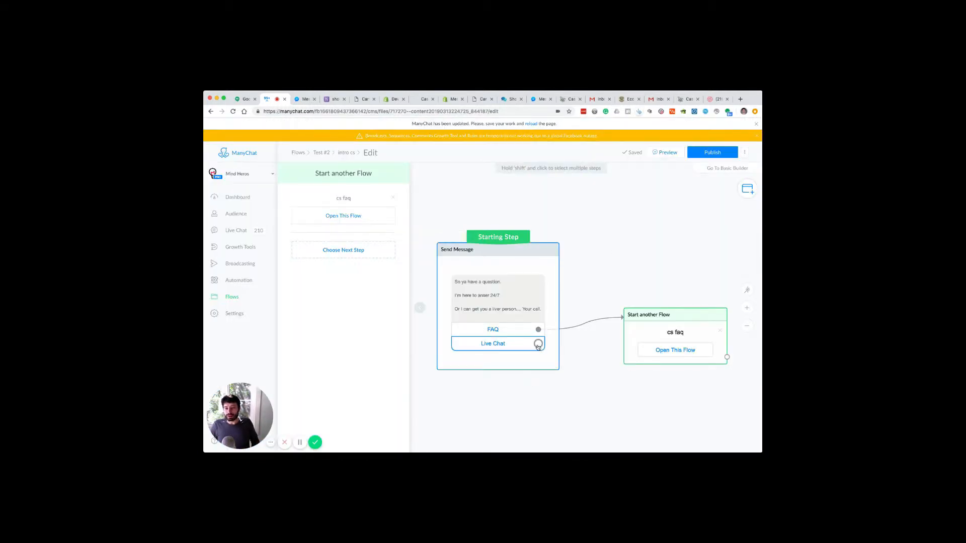
Connect the Live Chat button to a new Start another Flow step that launches cs live chat from the Test #2 folder
drag(537, 345, 595, 386)
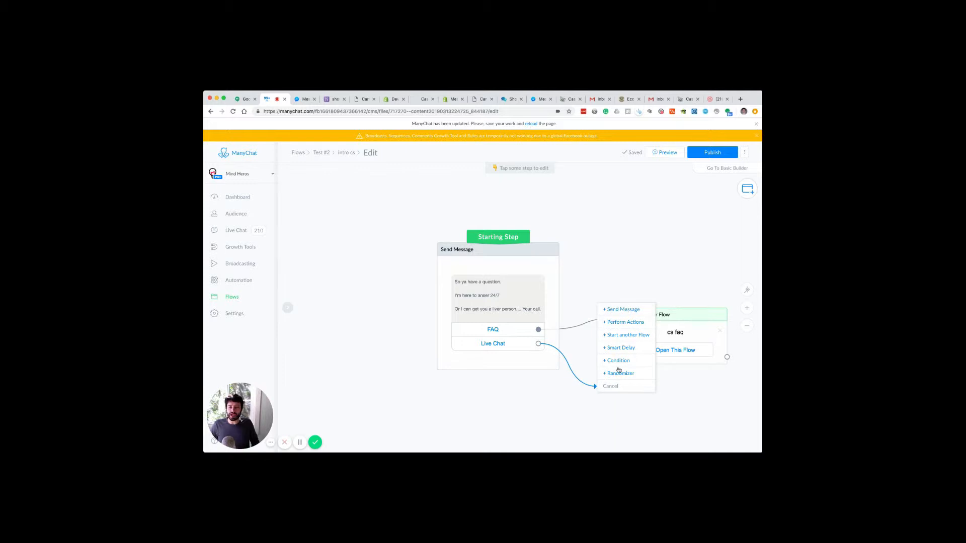
click(627, 335)
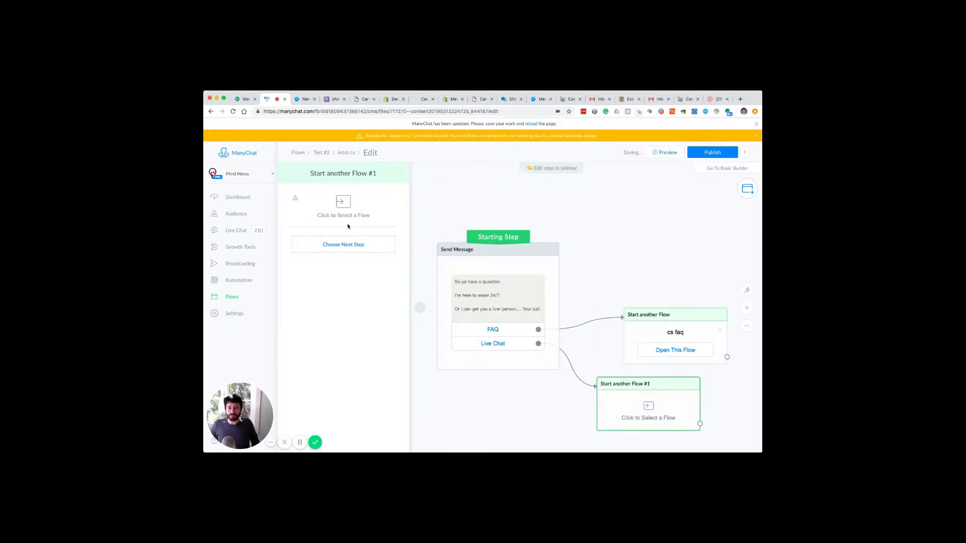
click(339, 205)
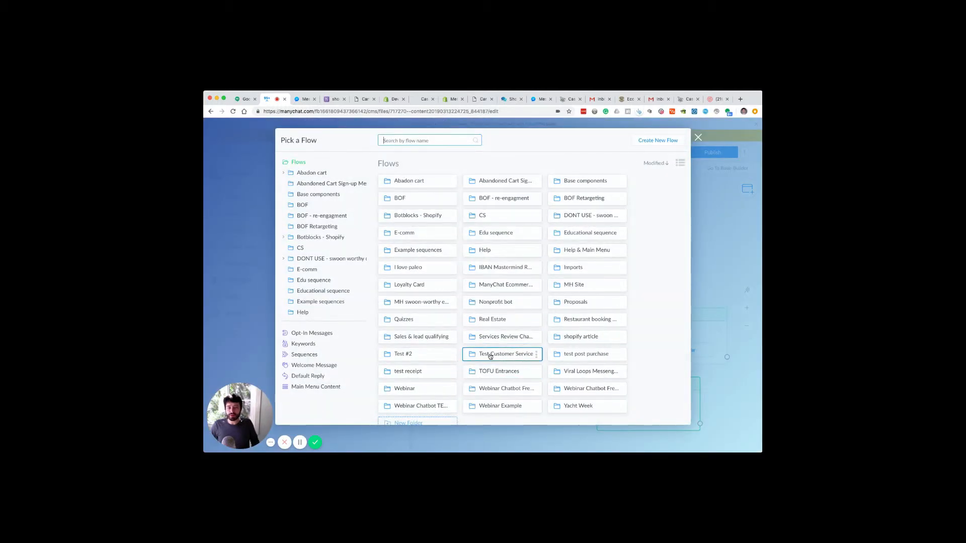
click(410, 356)
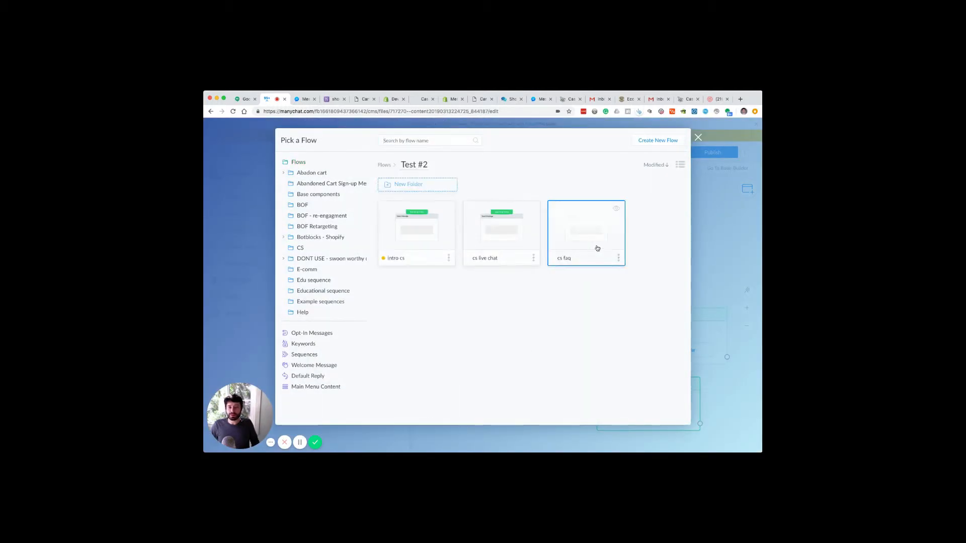
click(496, 246)
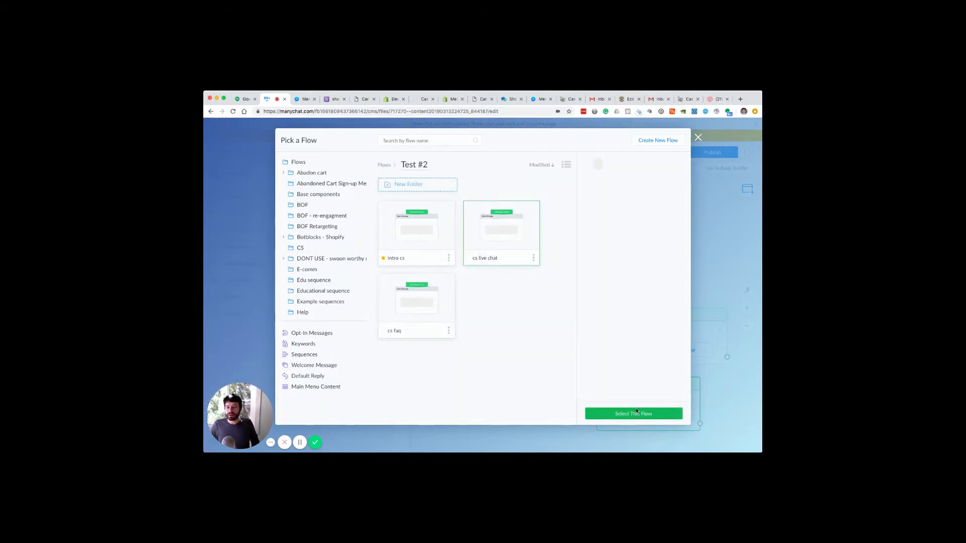
click(636, 411)
Open the linked cs live chat flow for editing and enter the text block of its starting message
click(643, 419)
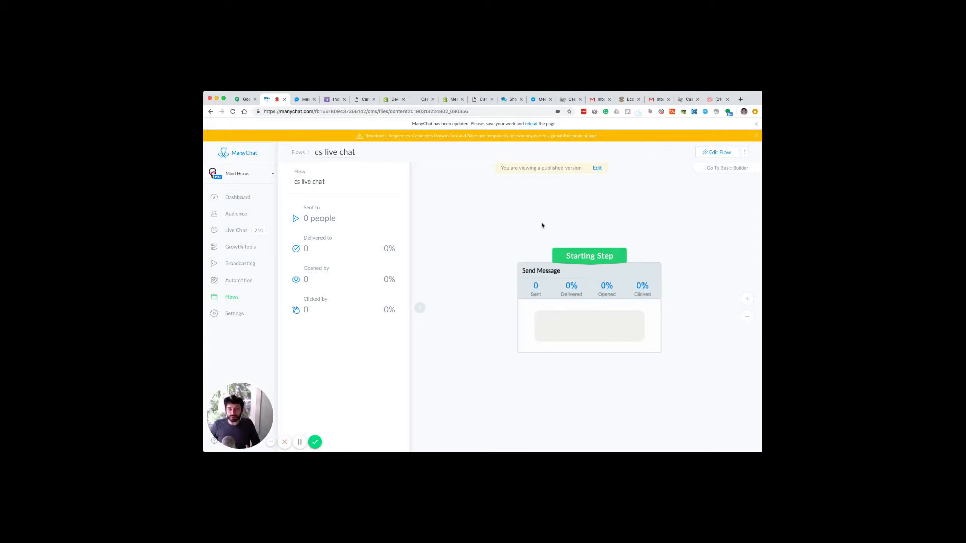
click(595, 170)
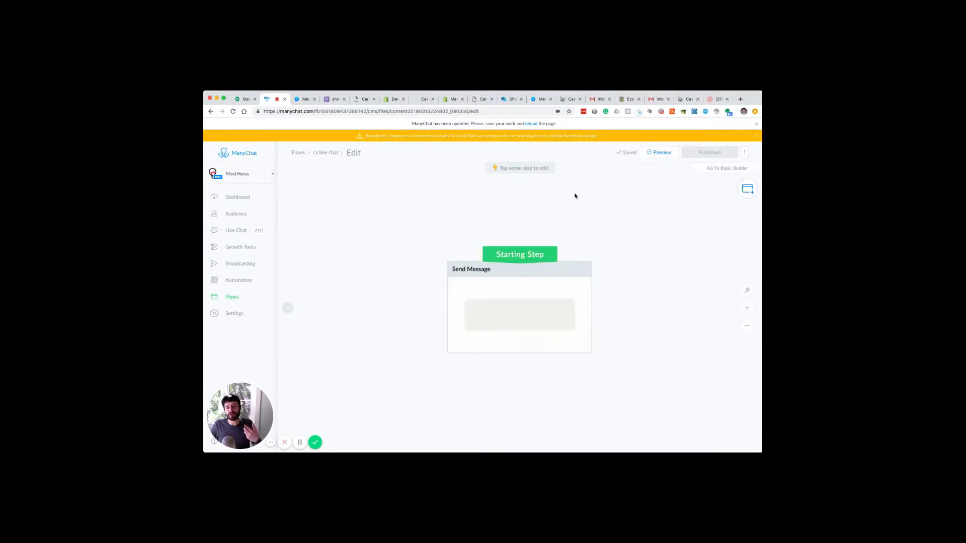
click(496, 313)
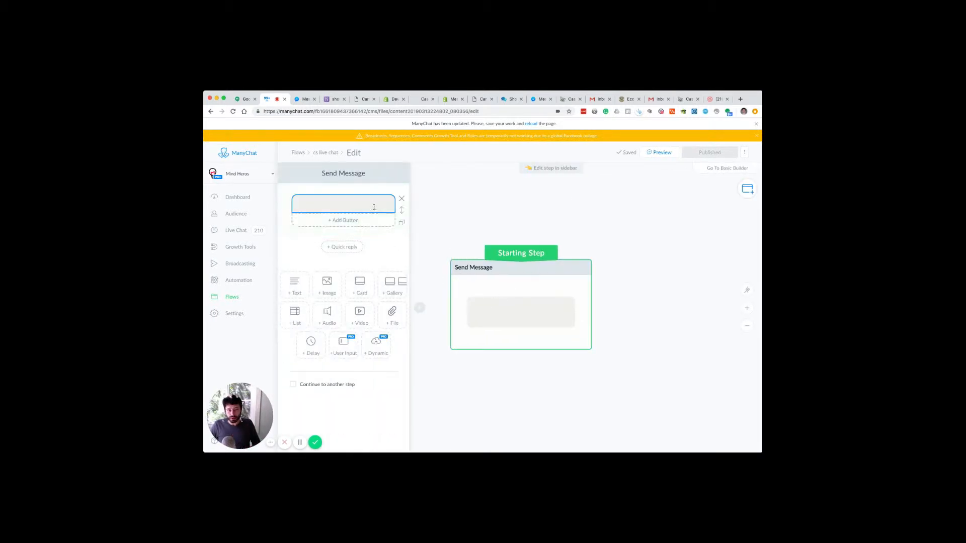
click(367, 199)
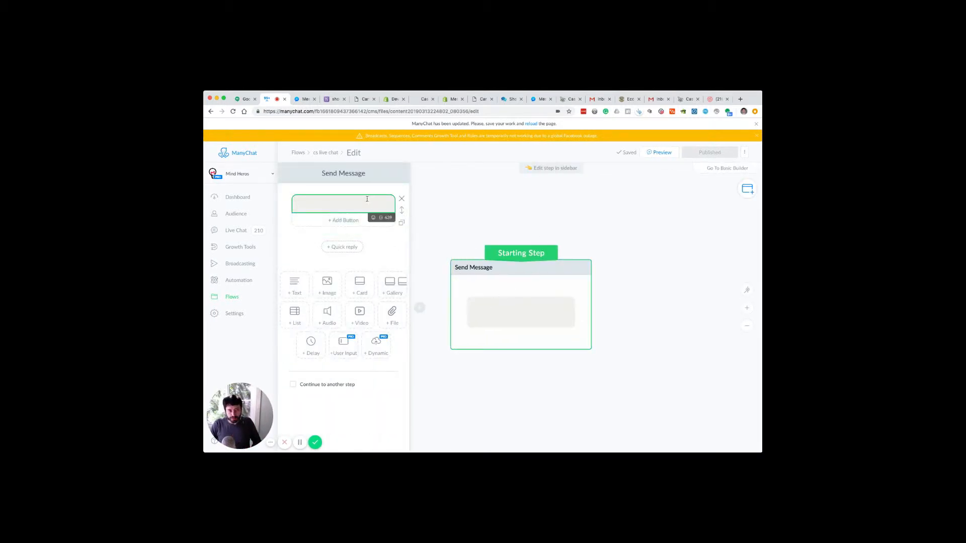
Write "Let's get you a live person." and "Go ahead and ask you question now." as separate paragraphs in the cs live chat message
text(Let's get you a )
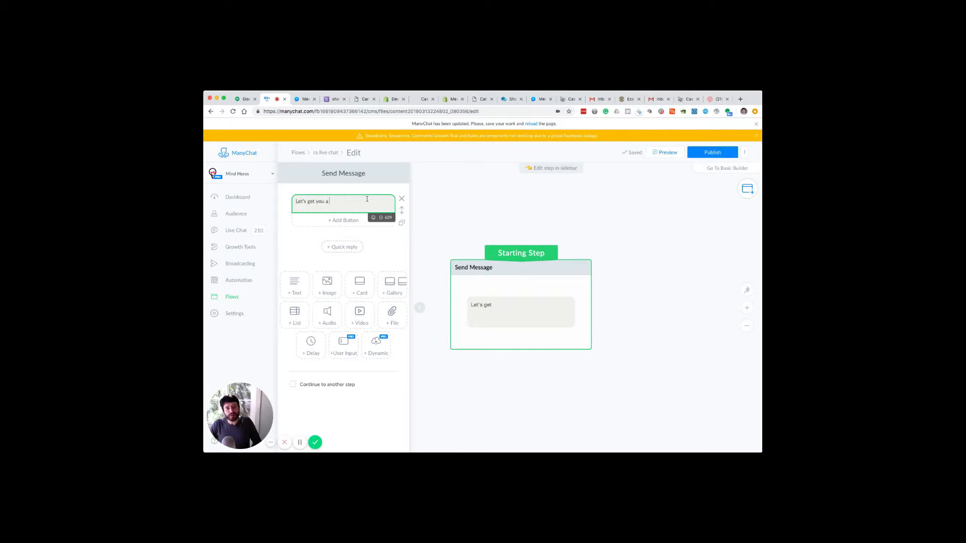
text(live pero)
key(BackSpace)
text(son.)
key(Return)
key(Return)
text(Gop)
key(BackSpace)
text(a)
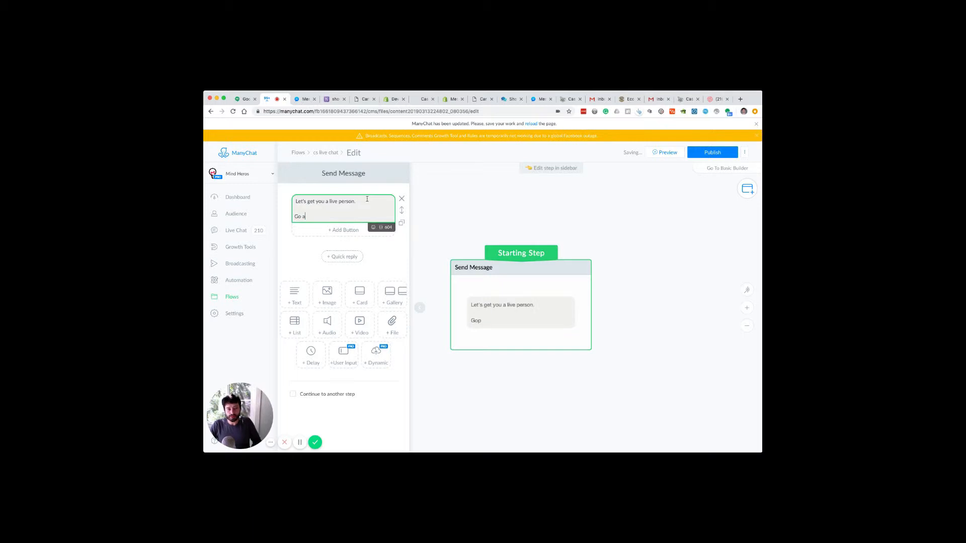
text(head and a)
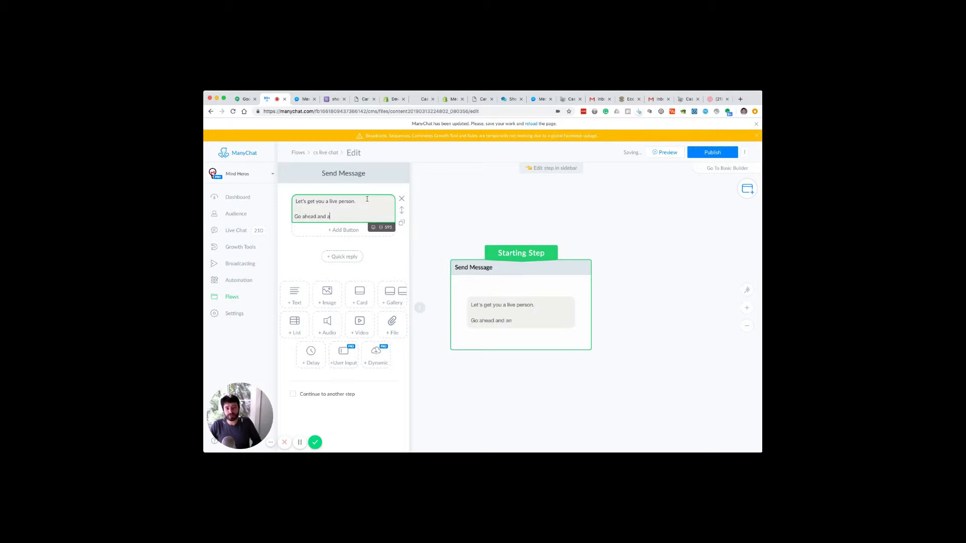
text(sk you qeu)
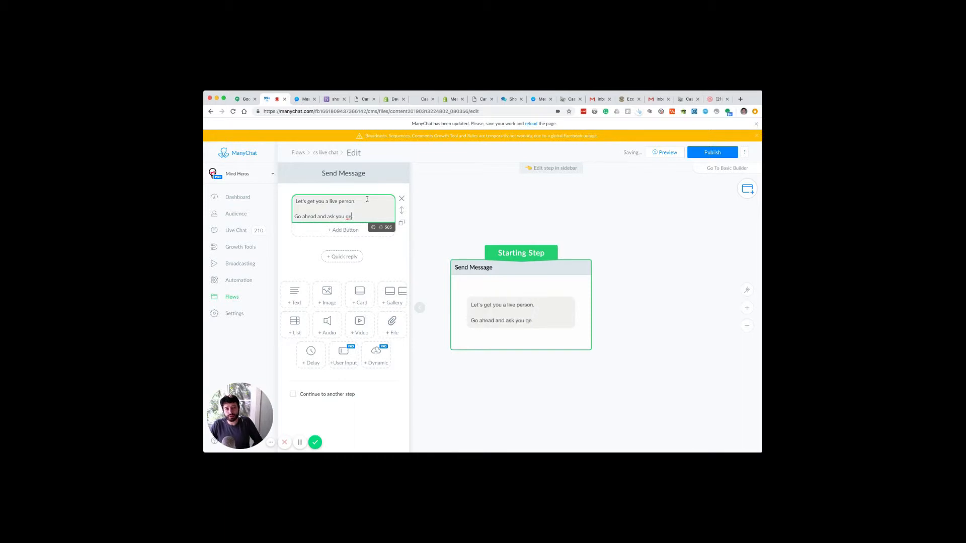
text(estion now.)
Replace the plain text block with a User Input block and transfer the two-paragraph message into its question
key(ctrl+a)
key(super+c)
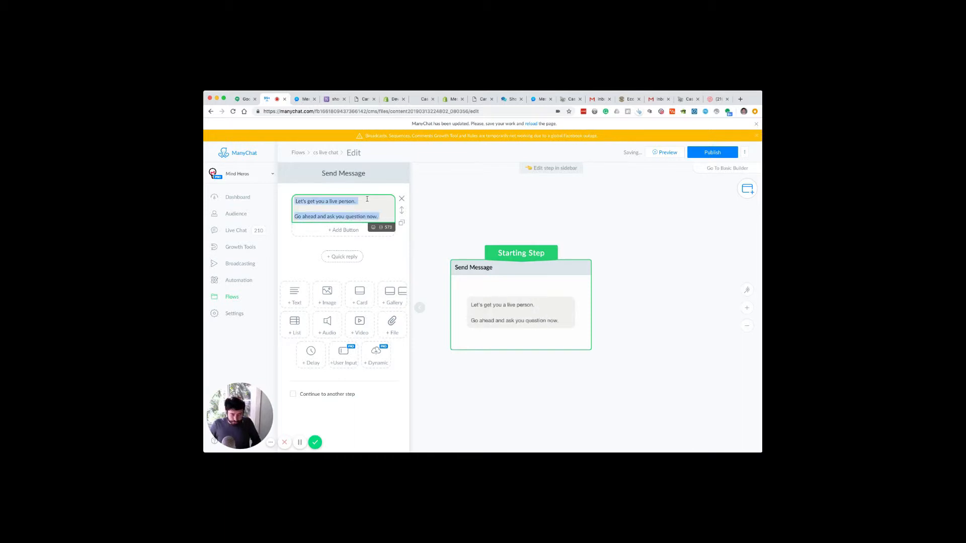
key(BackSpace)
click(315, 254)
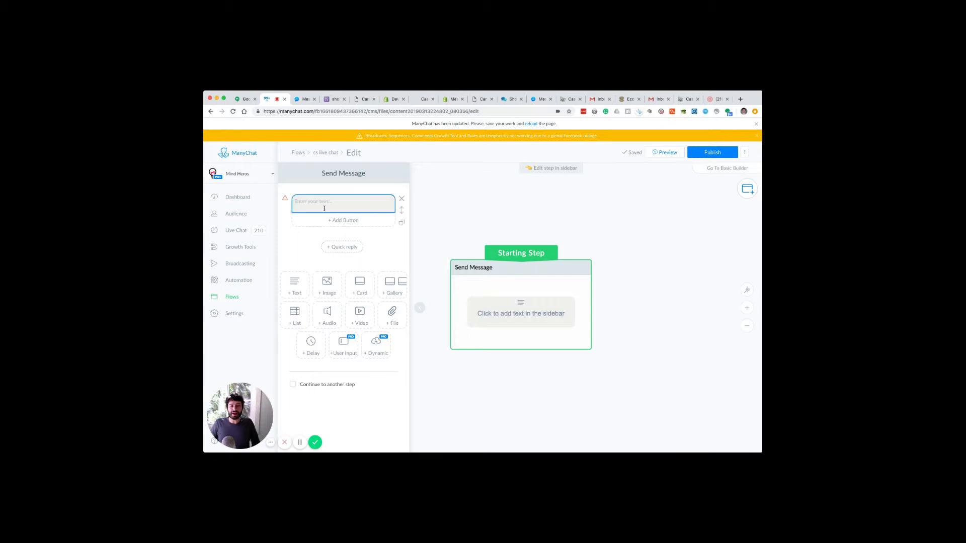
click(345, 354)
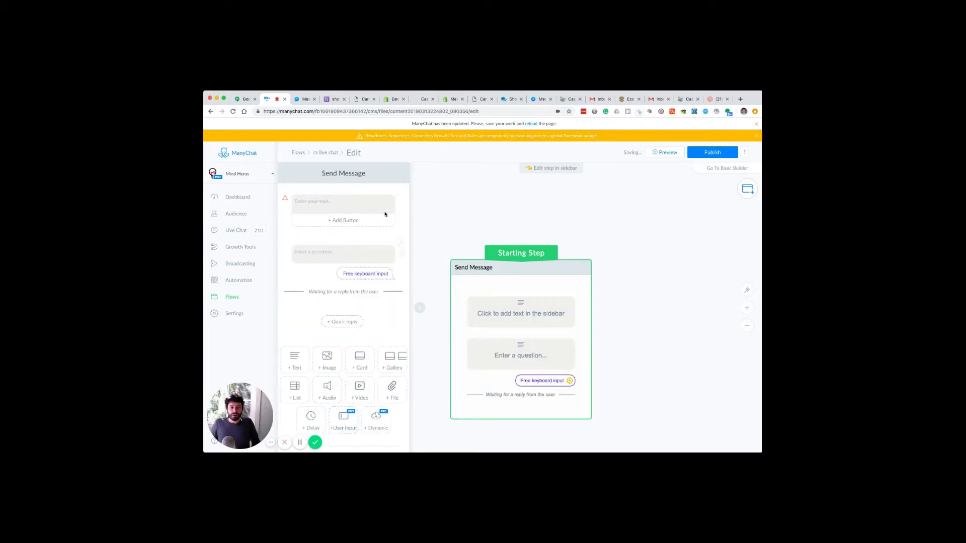
click(401, 201)
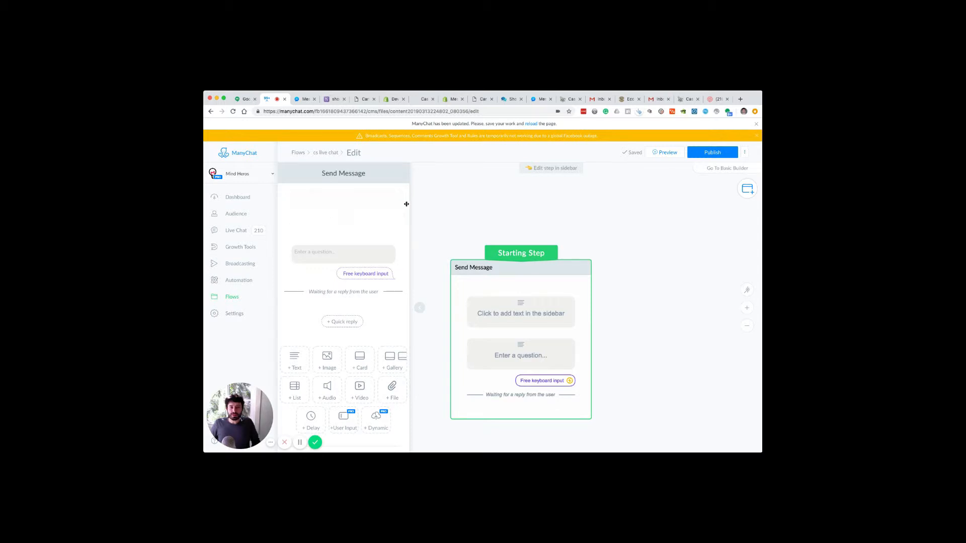
click(322, 208)
key(super+v)
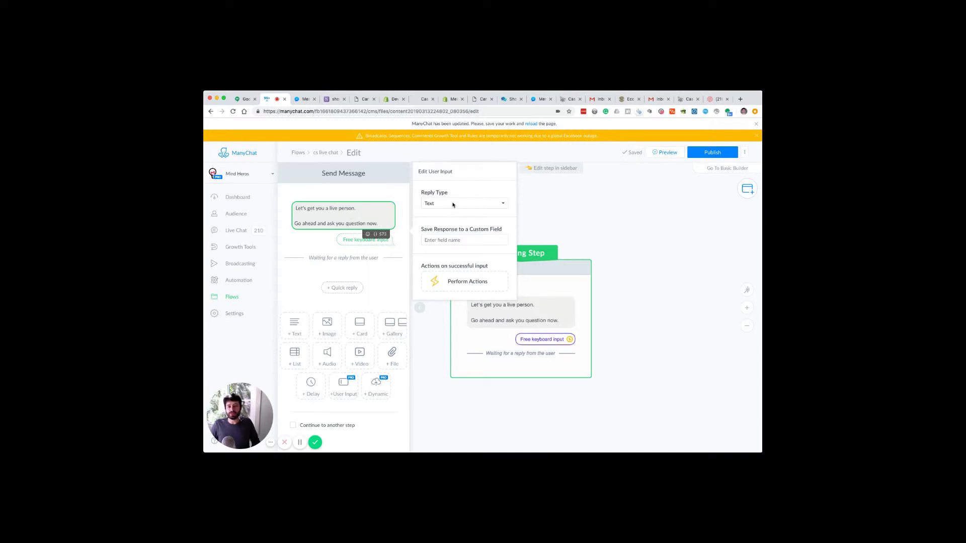
Save the user input response to a new text custom field named "test 2 customer question"
click(440, 241)
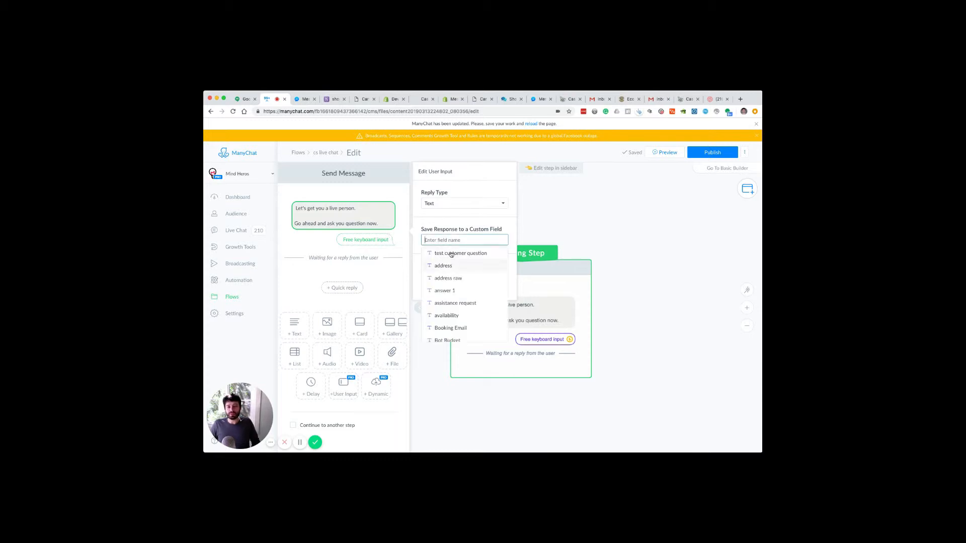
text(test )
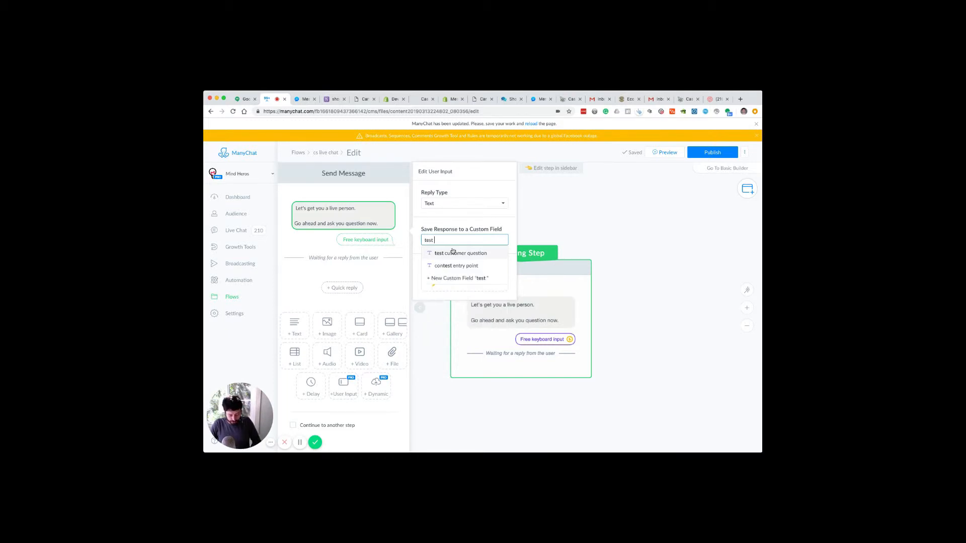
text(2 customer question)
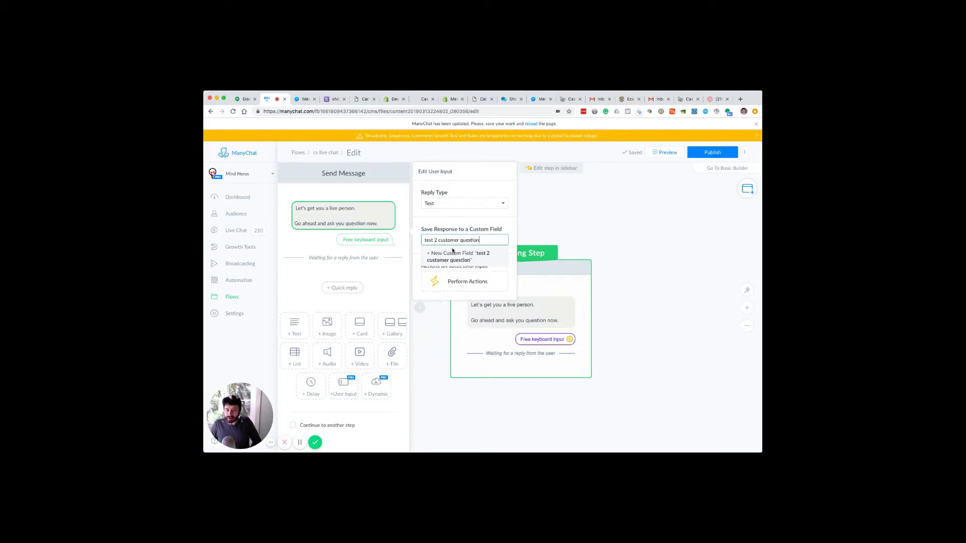
click(452, 254)
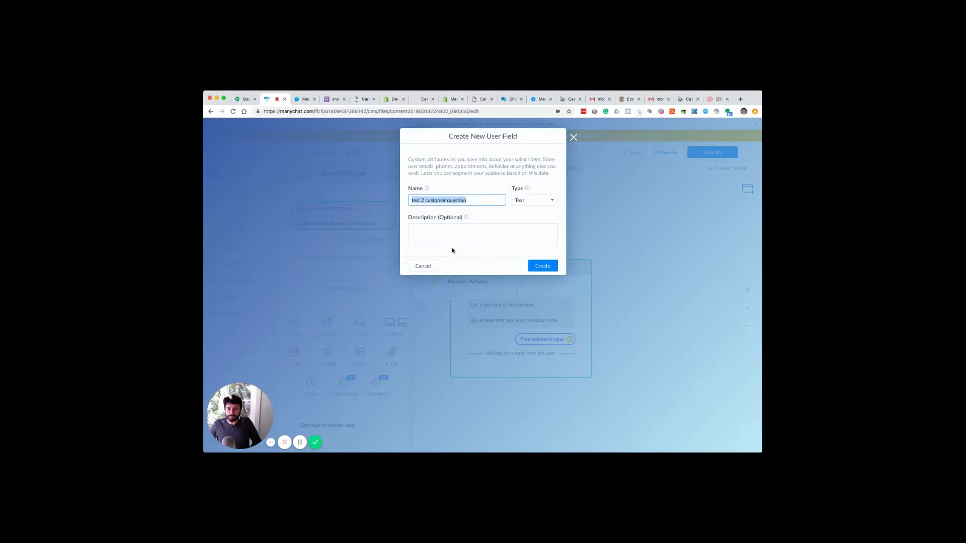
click(542, 267)
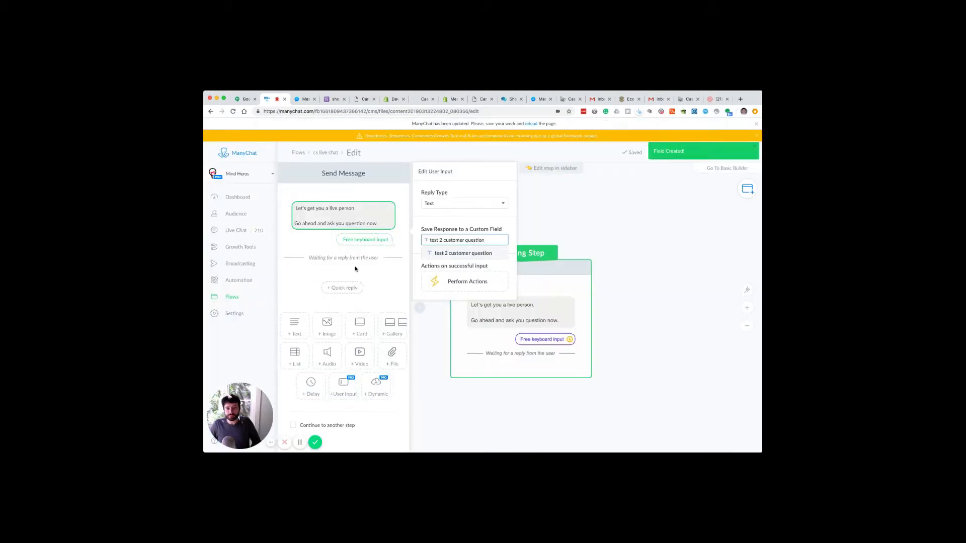
click(350, 270)
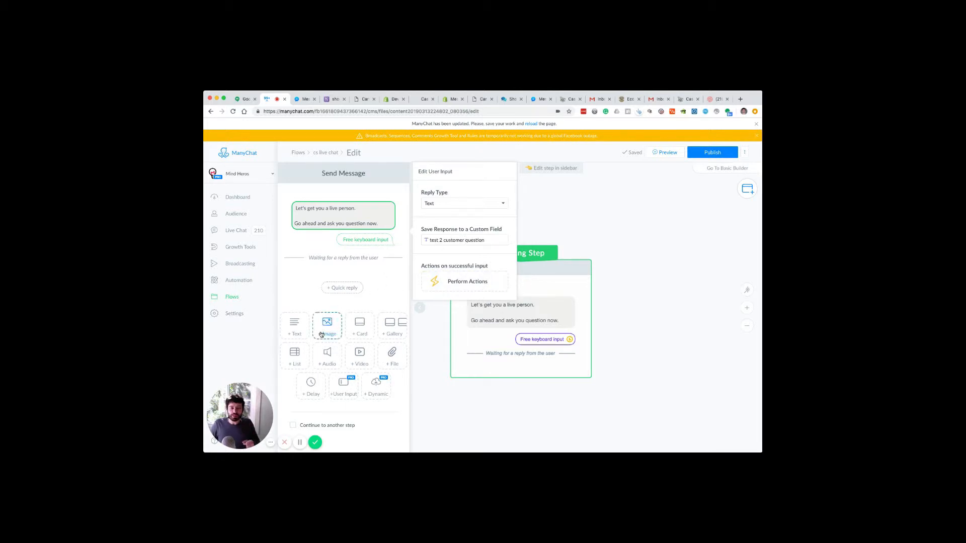
click(292, 296)
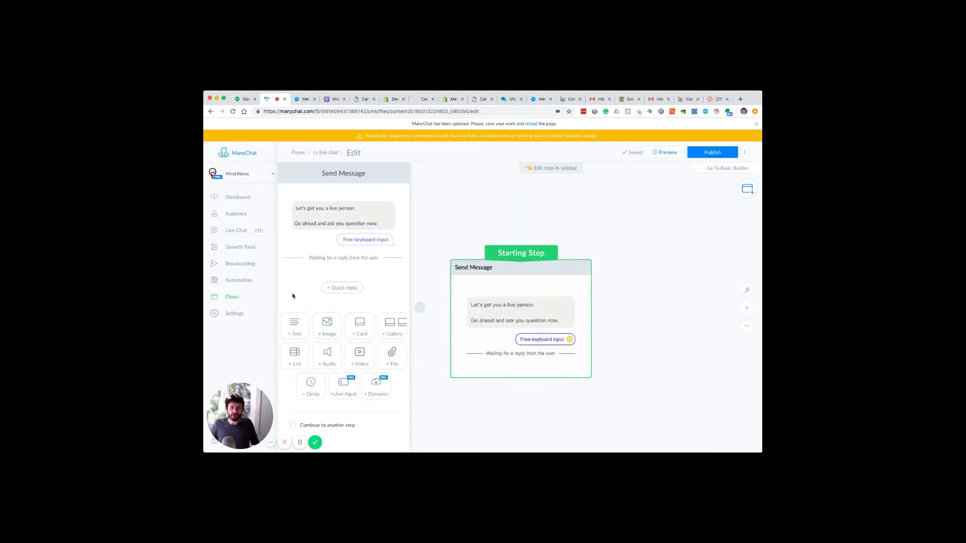
Add a text block after the user input reading "Gotcha. Someone will get back to you in 2-3 hrs."
click(291, 334)
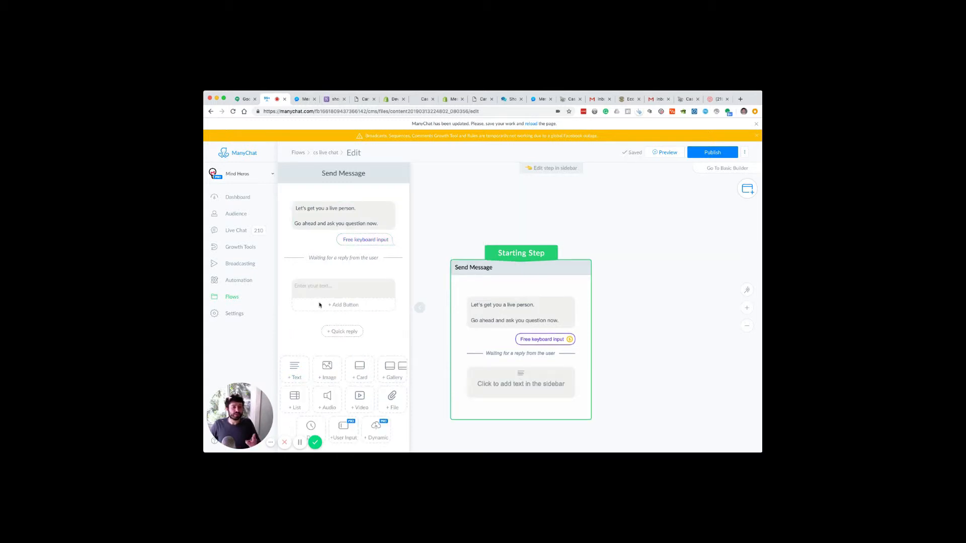
click(323, 287)
text(Got)
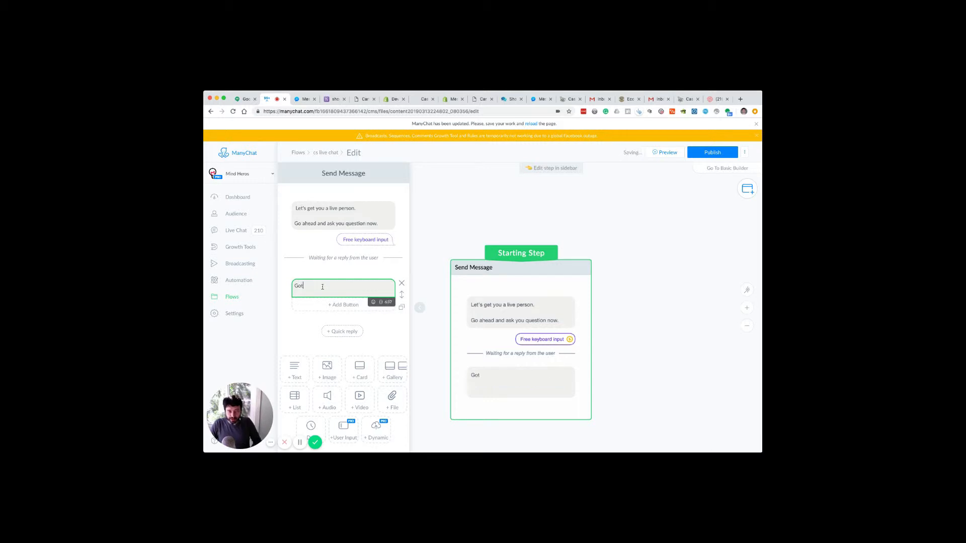
text(cahha. A)
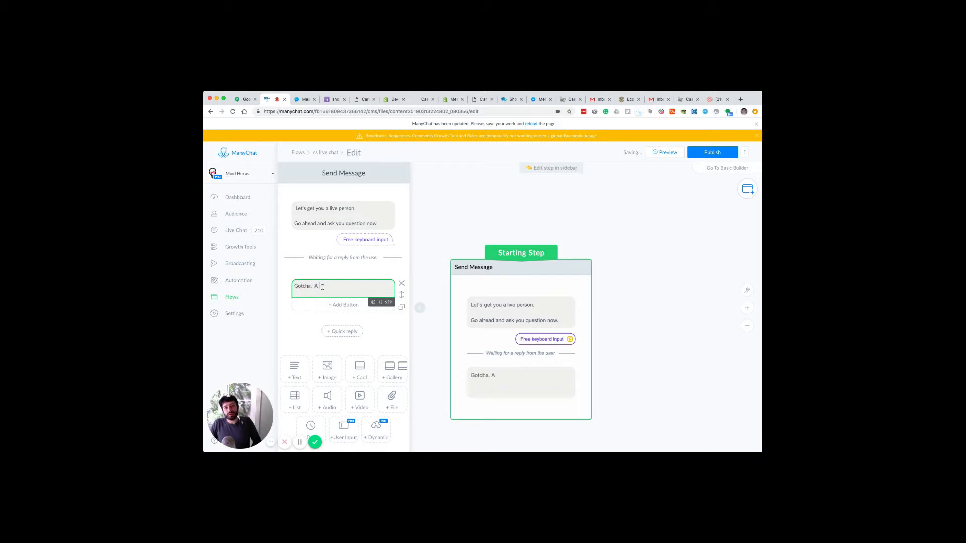
key(BackSpace)
key(BackSpace)
text(meone will get back )
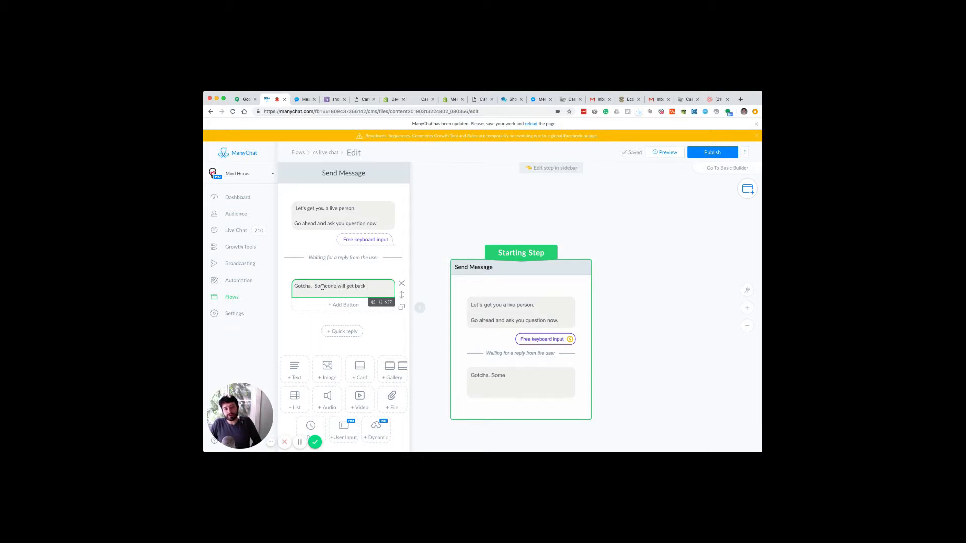
text(to you in)
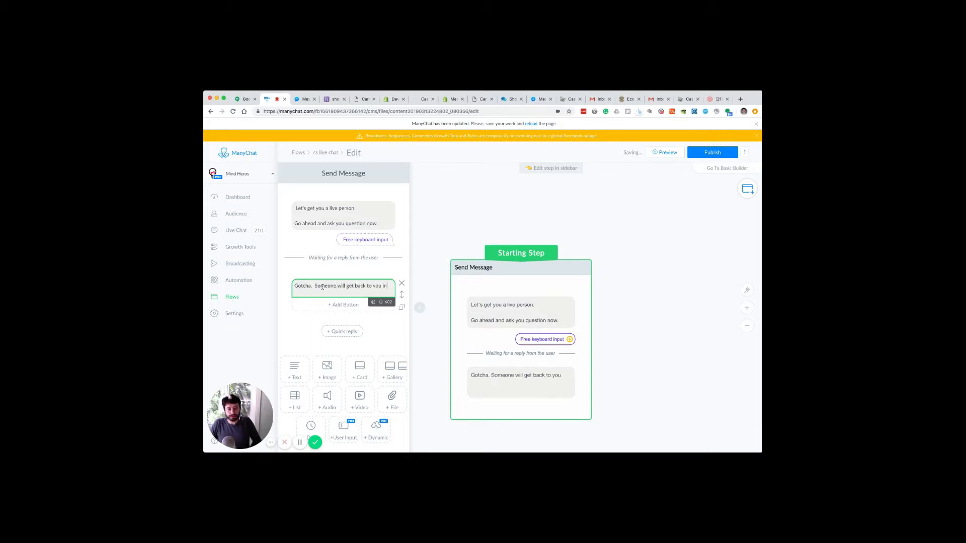
text( 2-3 her)
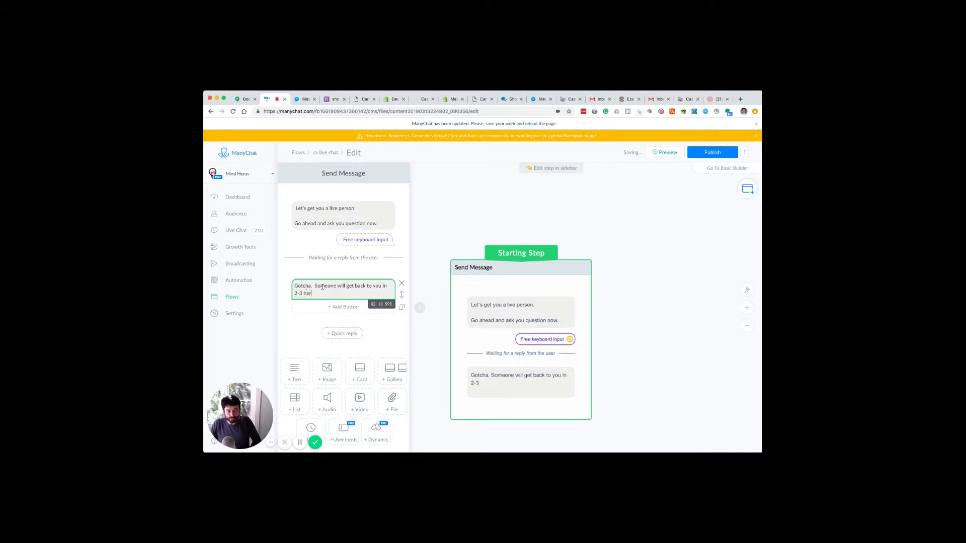
key(BackSpace)
key(BackSpace)
text(rs.  Pr)
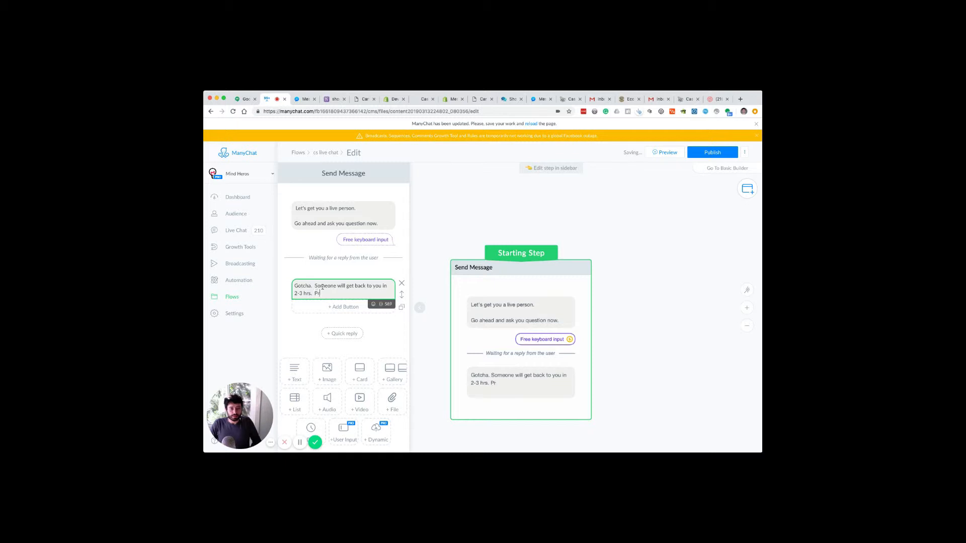
Finish the Gotcha reply with "Probably sooner" and a flexed biceps emoji
text(rob)
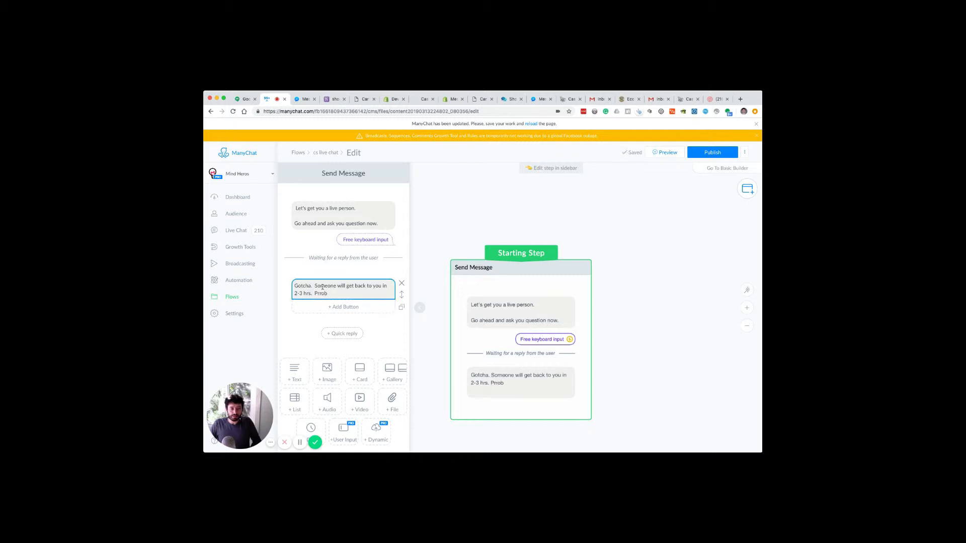
double_click(325, 293)
text(P)
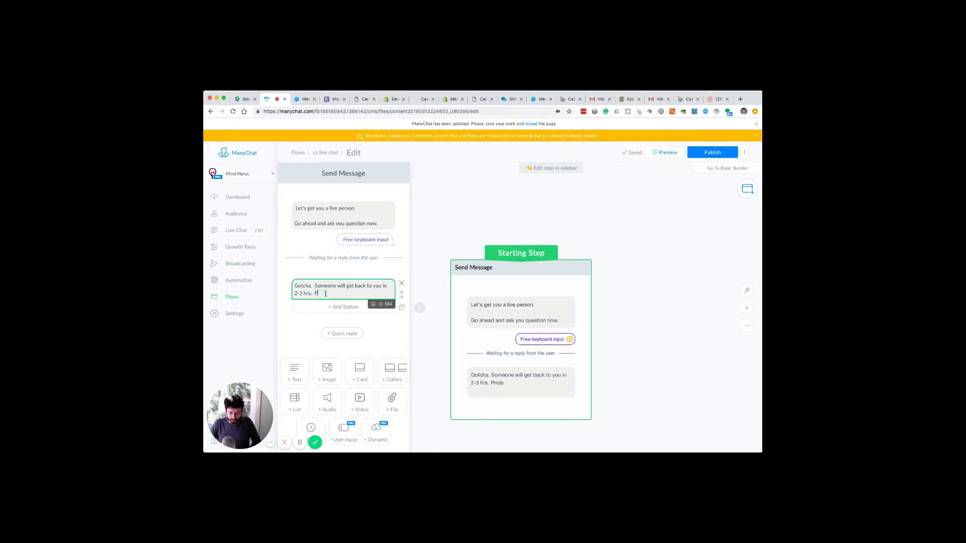
text(robably sooner)
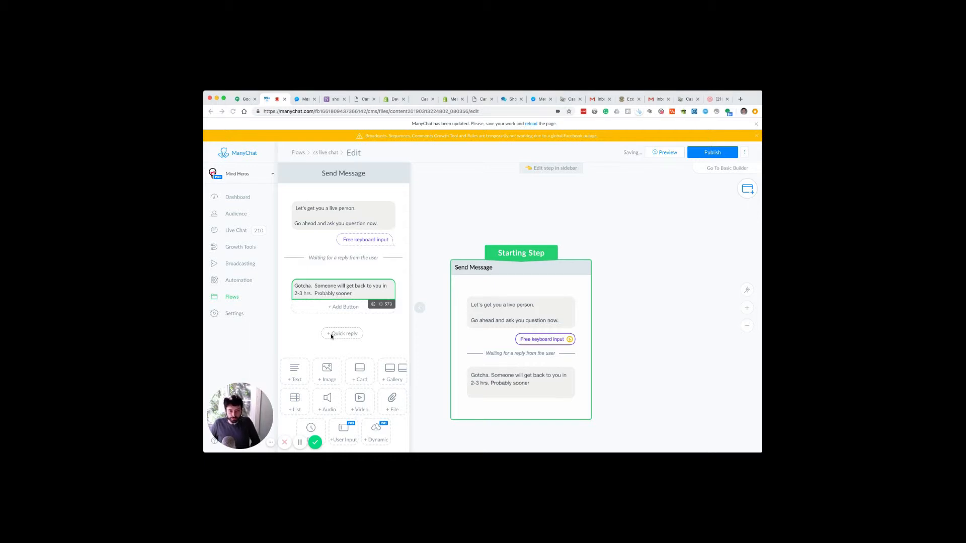
click(330, 308)
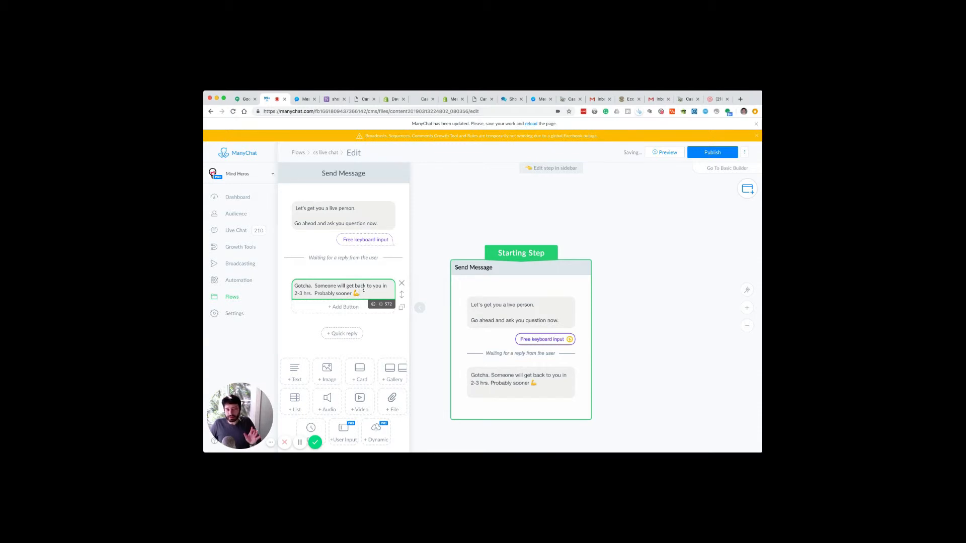
click(371, 271)
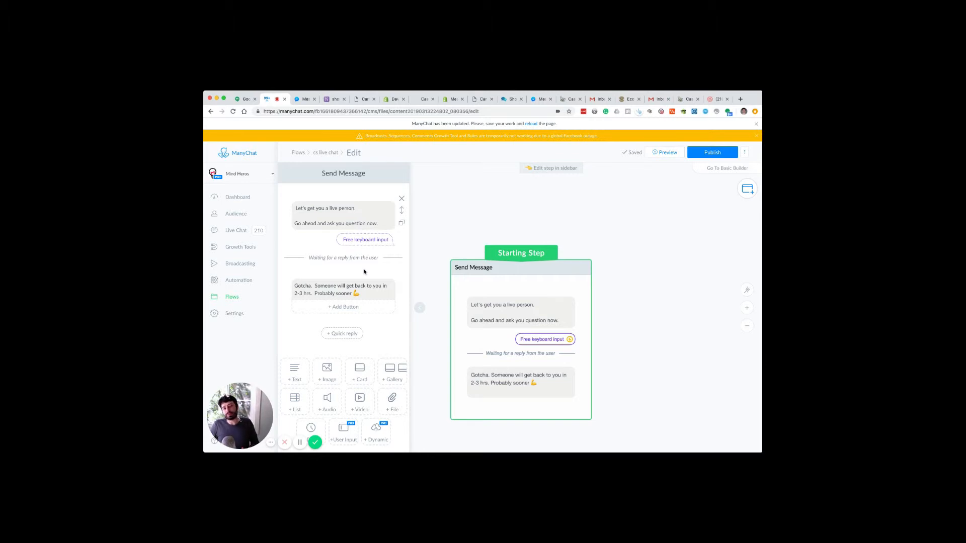
Attach an Actions step to the free keyboard input, containing Mark conversation as Open and Notify Admins
click(364, 240)
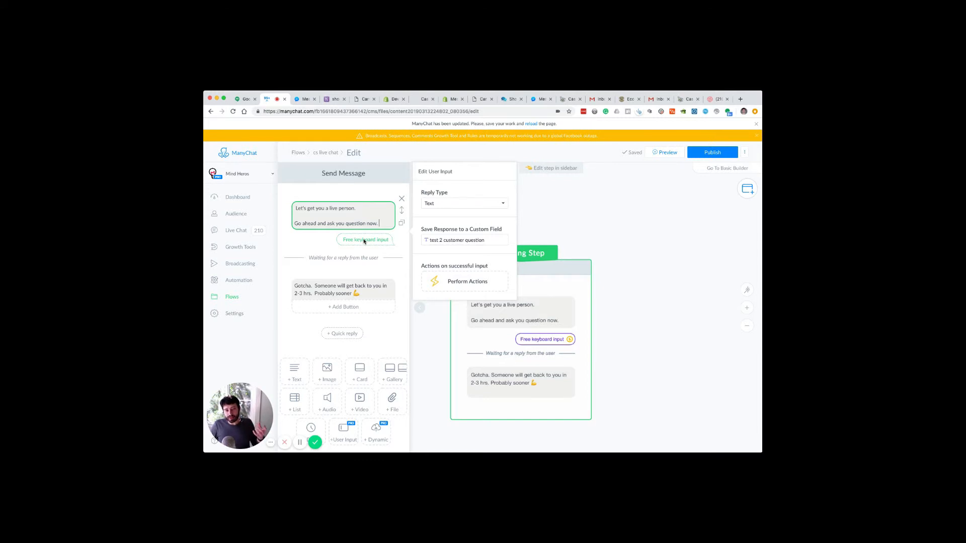
scroll(282, 343, down, 1)
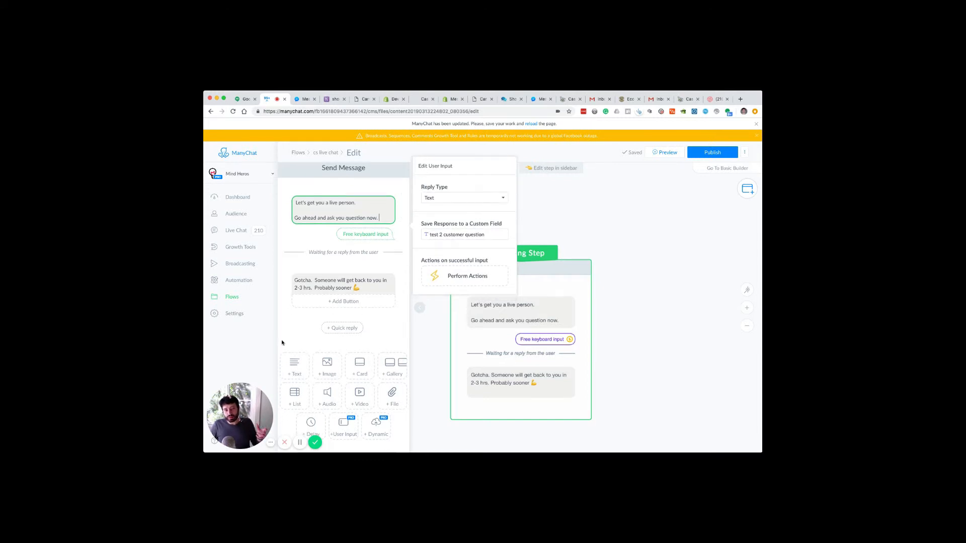
click(432, 276)
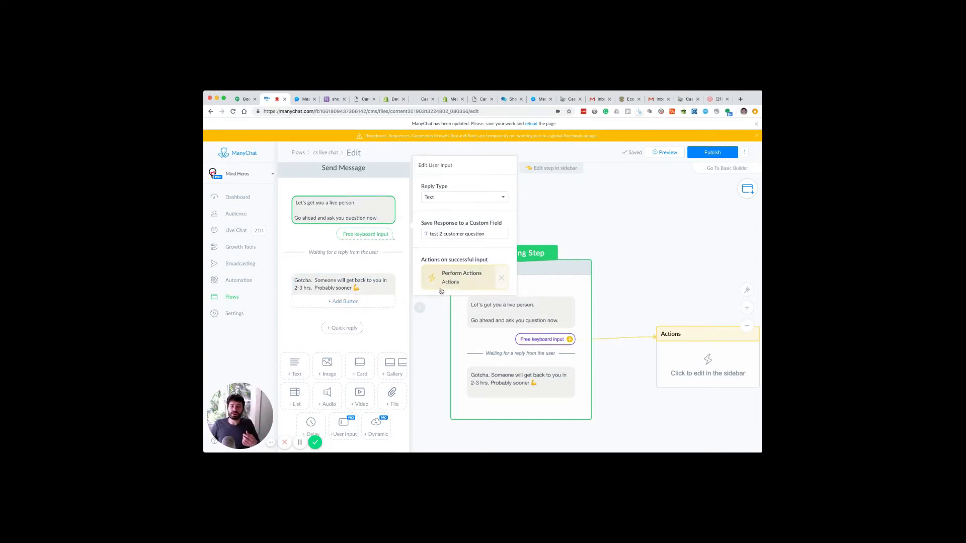
click(709, 383)
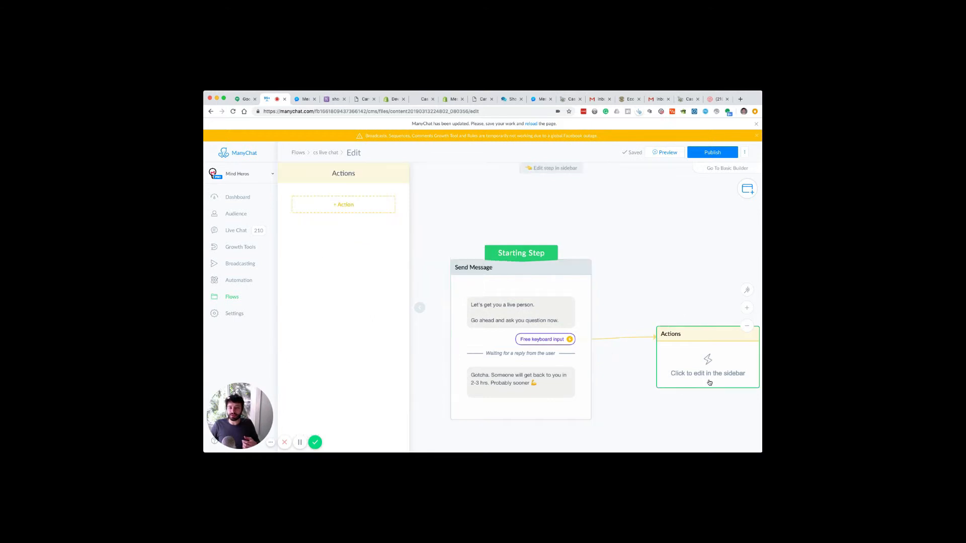
click(338, 205)
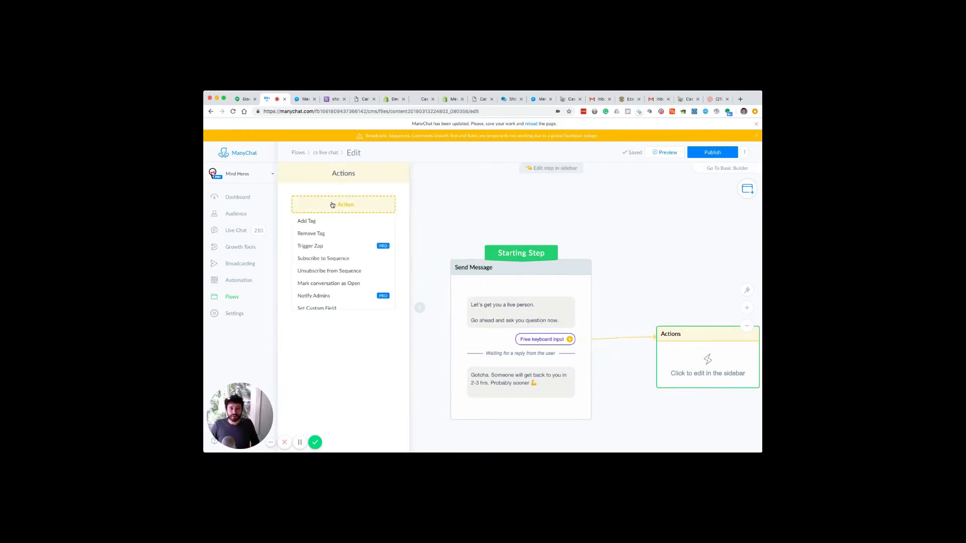
click(328, 283)
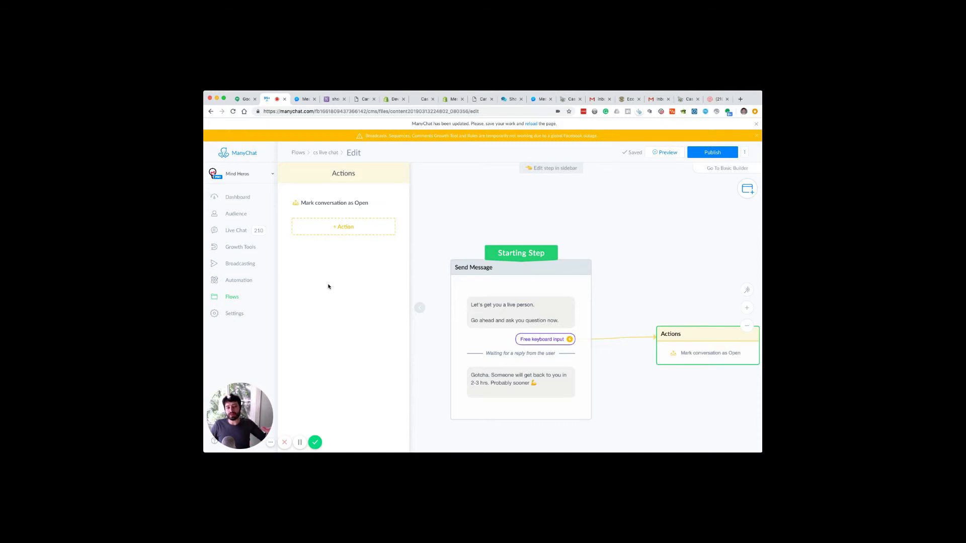
click(338, 230)
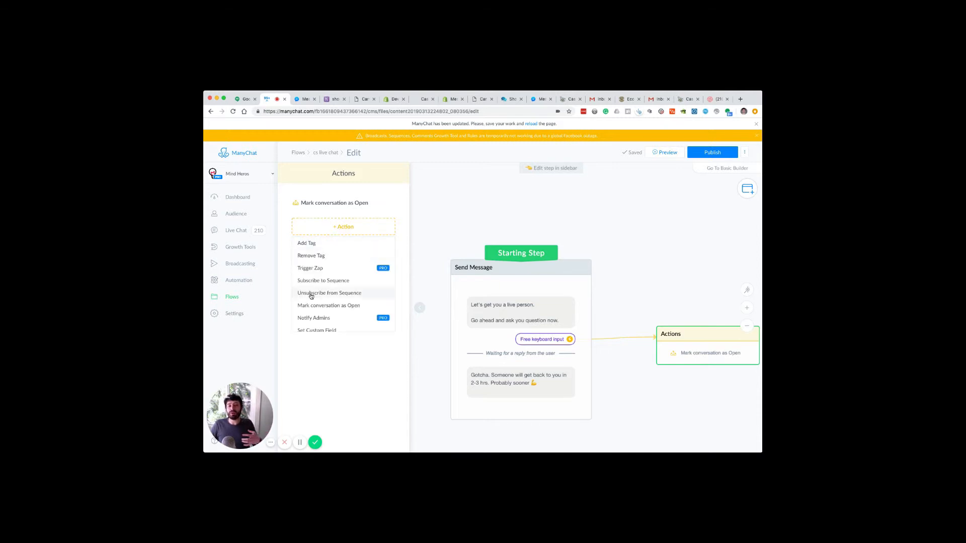
click(328, 321)
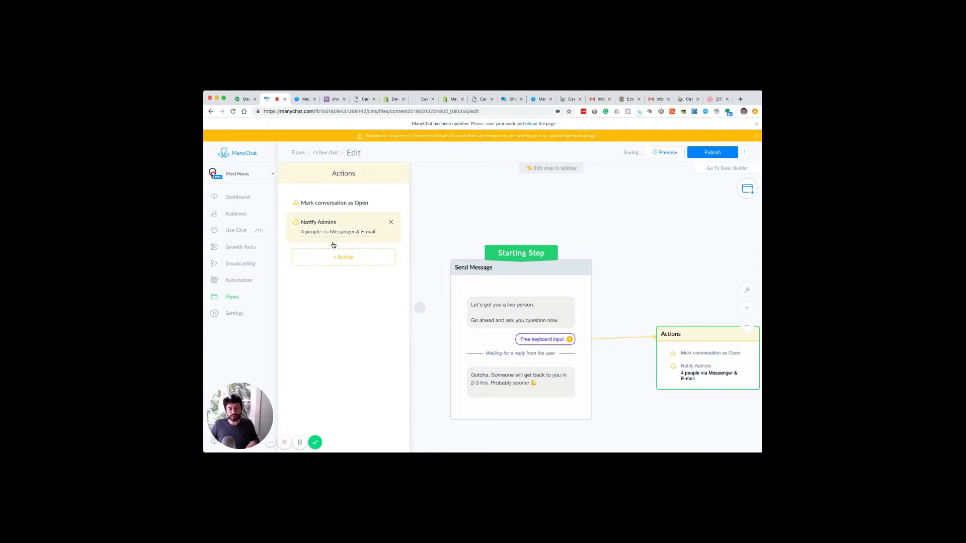
Replace the Notify Admins wording after the Full Name variable with "asked a question:" followed by a blank line
click(332, 240)
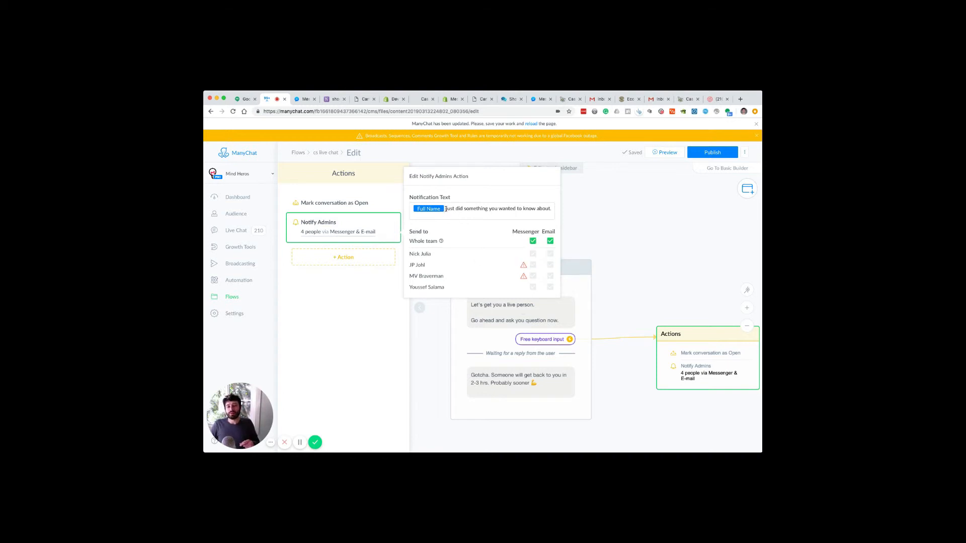
drag(446, 209, 617, 210)
text(ask)
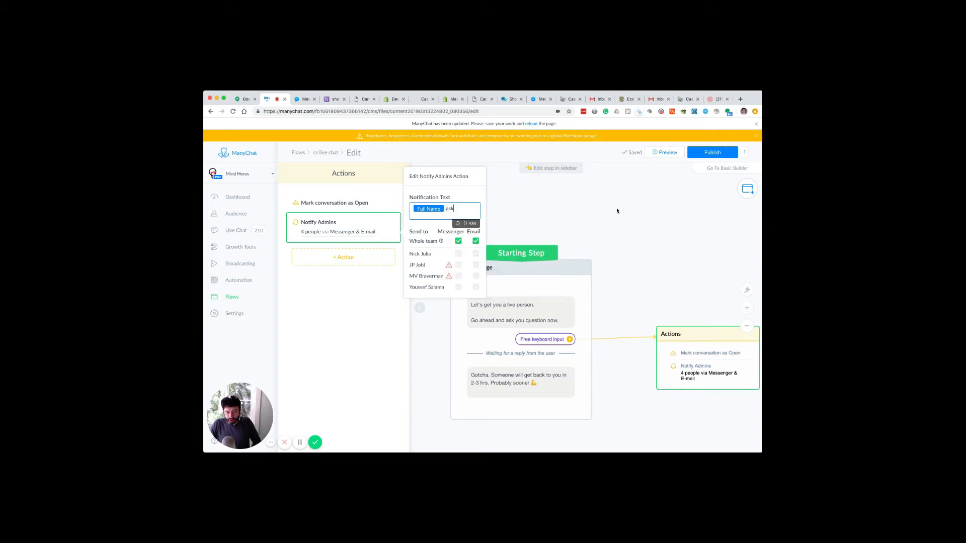
text(ed a quee)
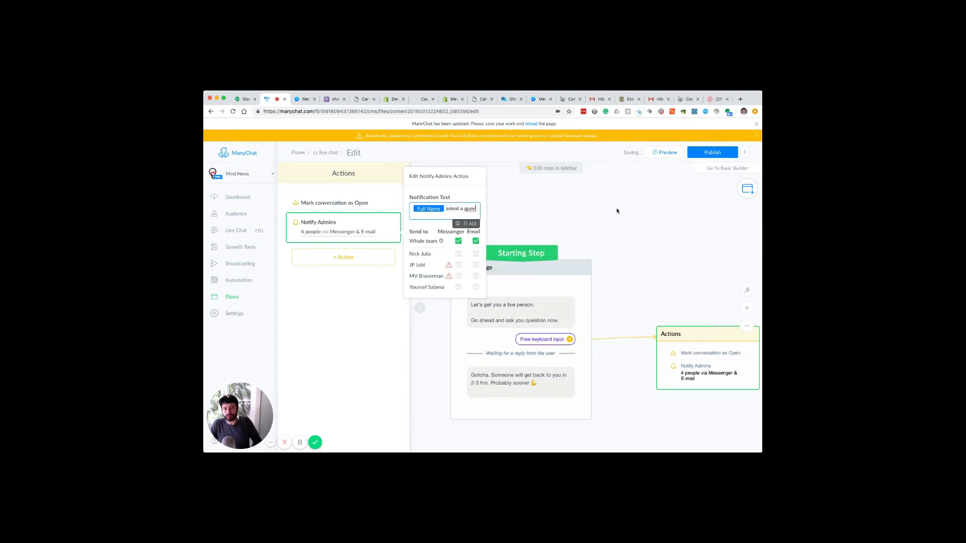
key(BackSpace)
text(stion:)
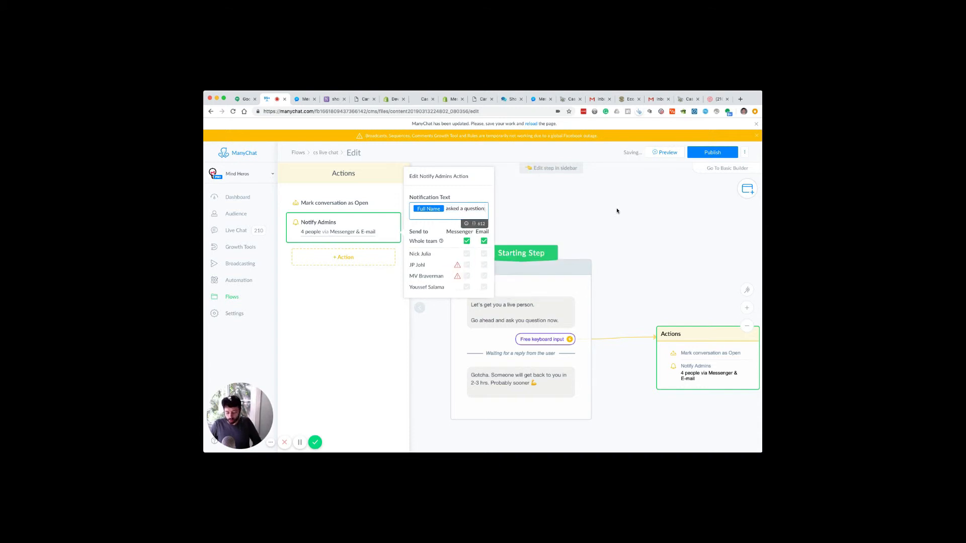
key(Return)
key(Return)
text({)
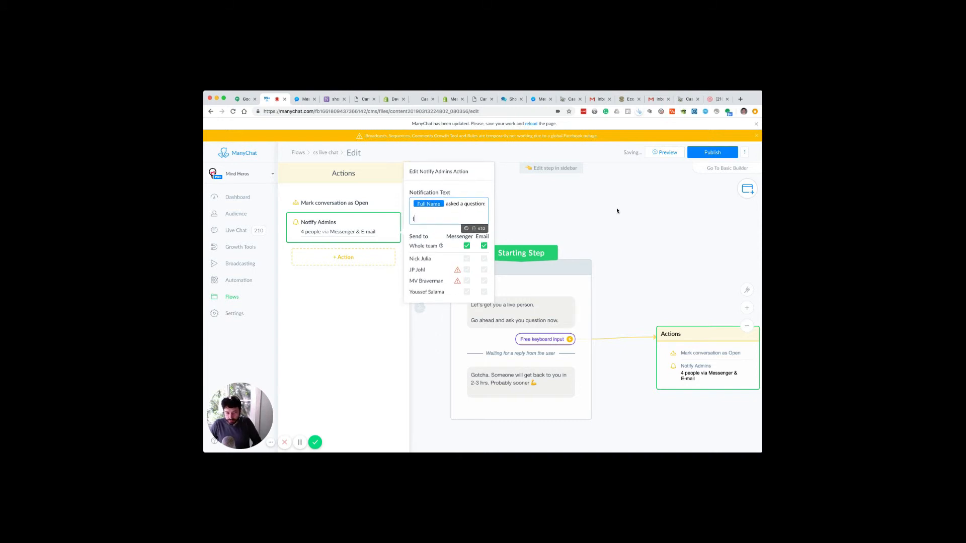
text({)
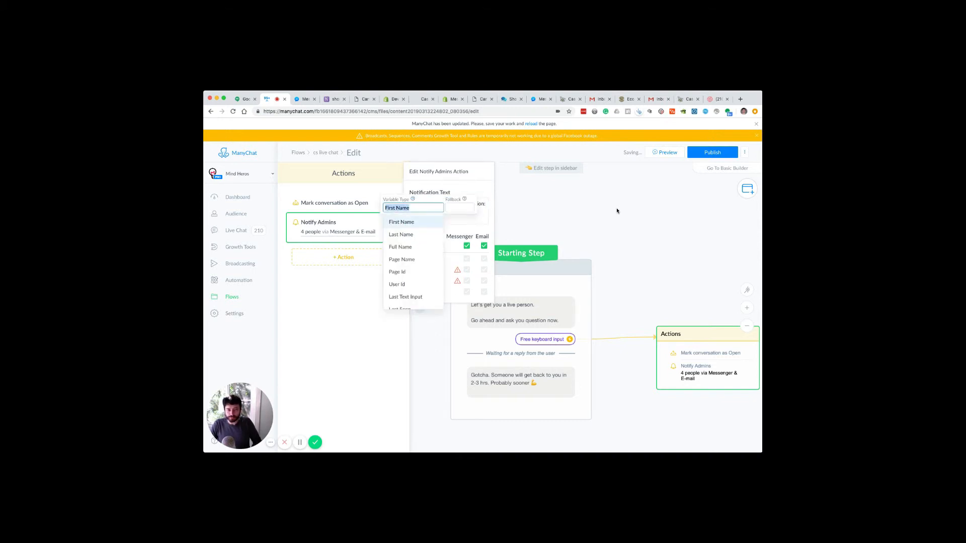
click(433, 221)
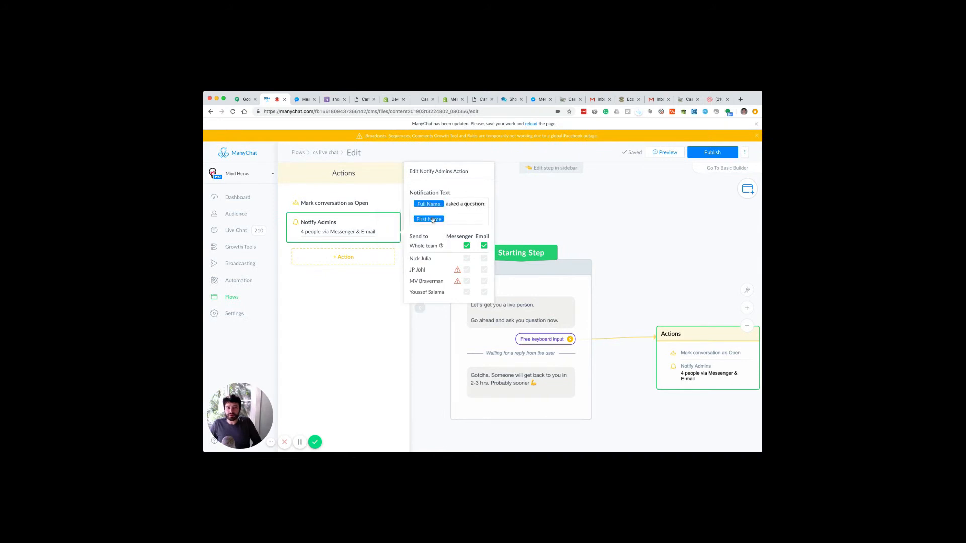
click(467, 219)
key(BackSpace)
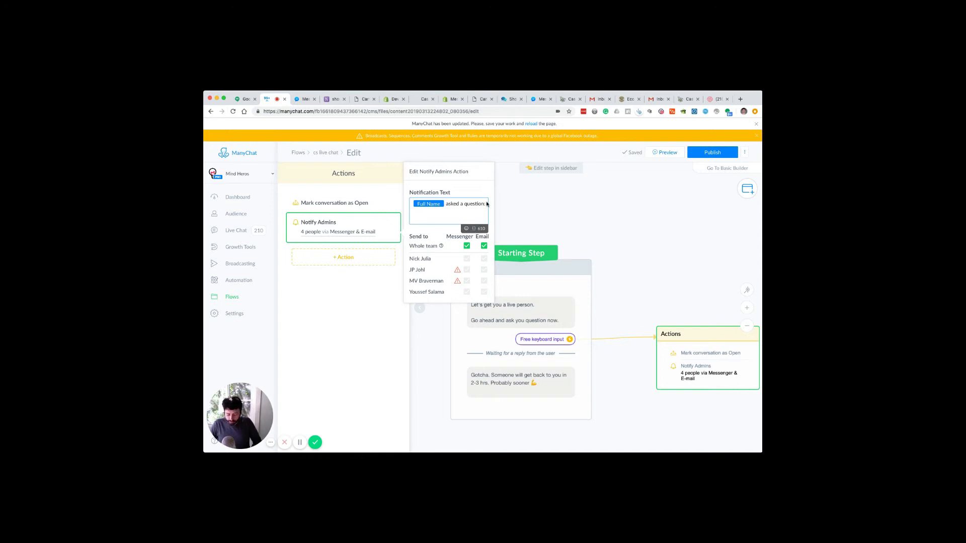
Insert the test customer question custom field below the Notify Admins text and publish the cs live chat flow
text({{)
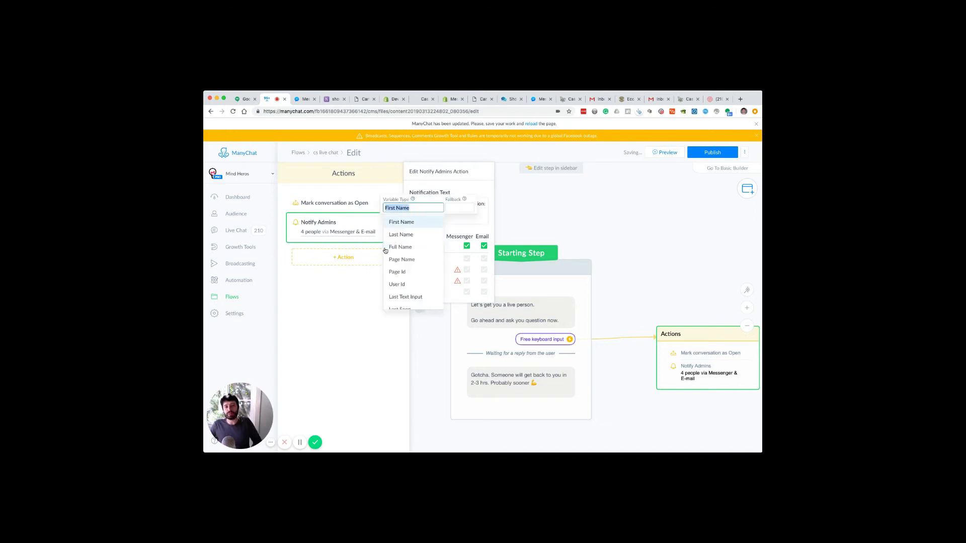
scroll(401, 252, down, 5)
scroll(401, 252, up, 1)
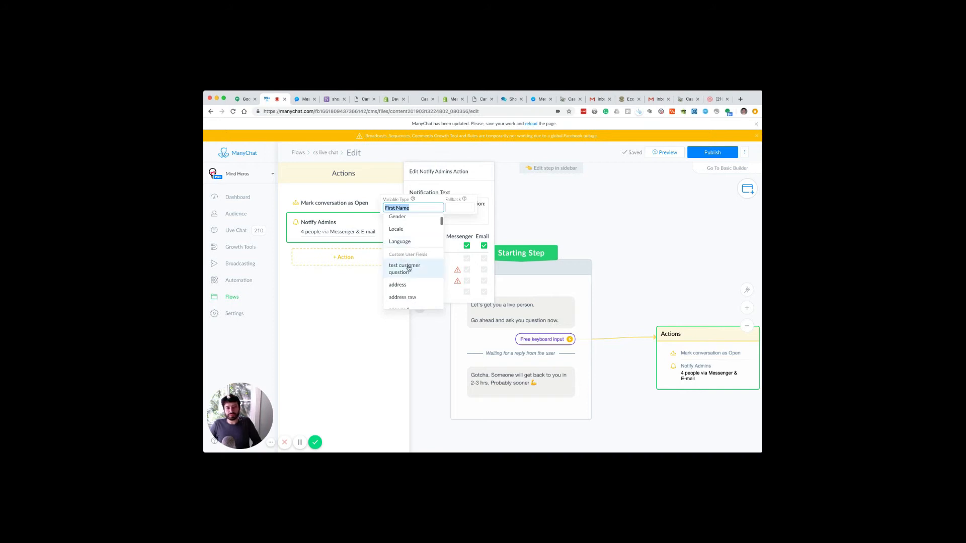
click(409, 268)
click(476, 221)
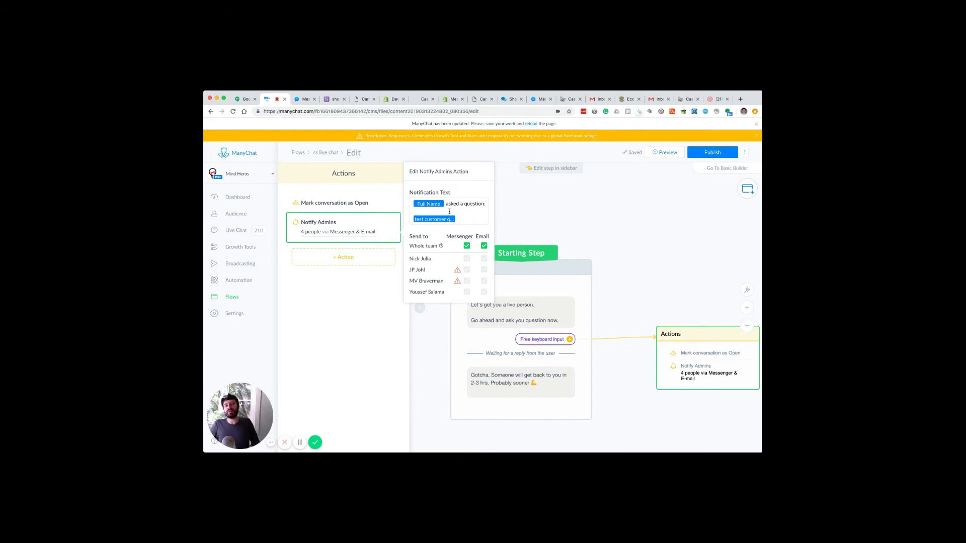
click(608, 222)
click(713, 152)
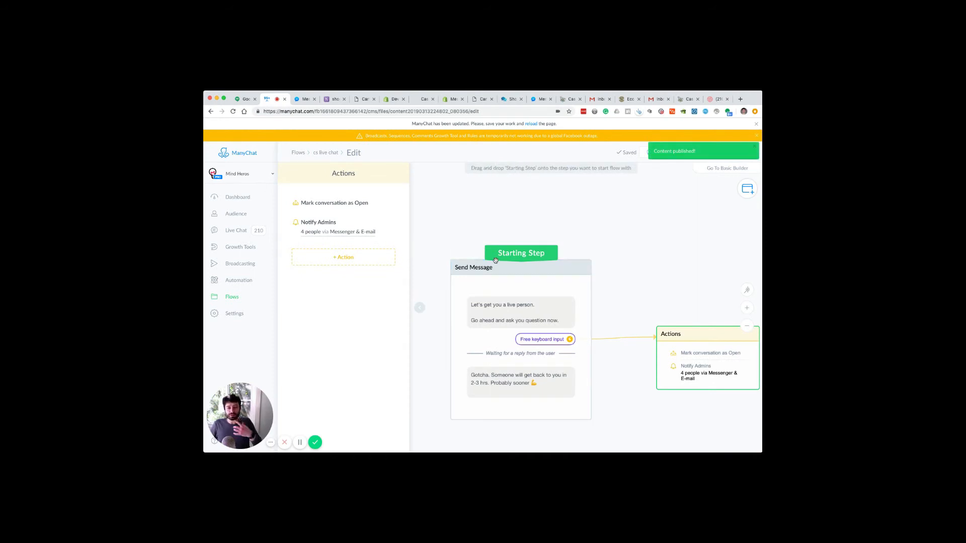
Open the intro cs flow from the Test #2 folder for editing and publish it
click(316, 154)
click(298, 153)
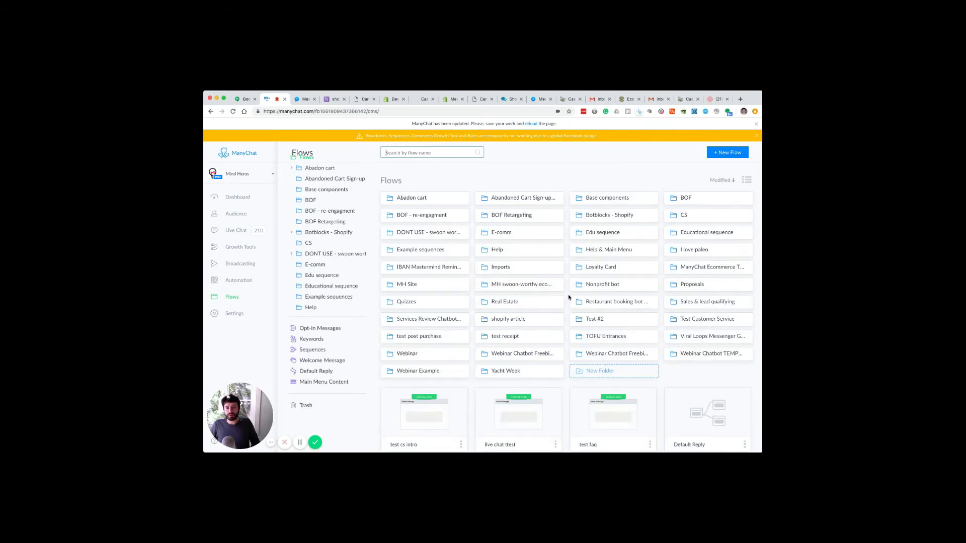
click(606, 321)
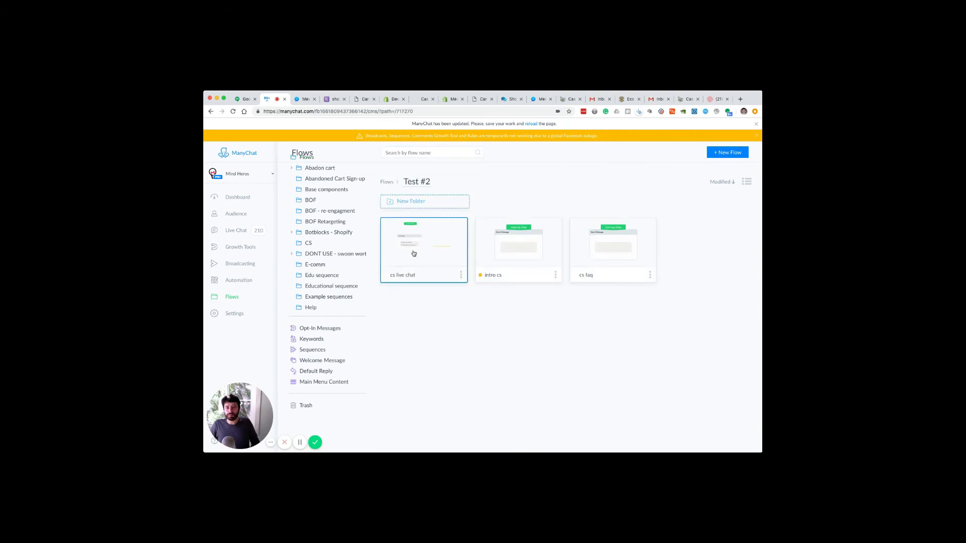
click(533, 252)
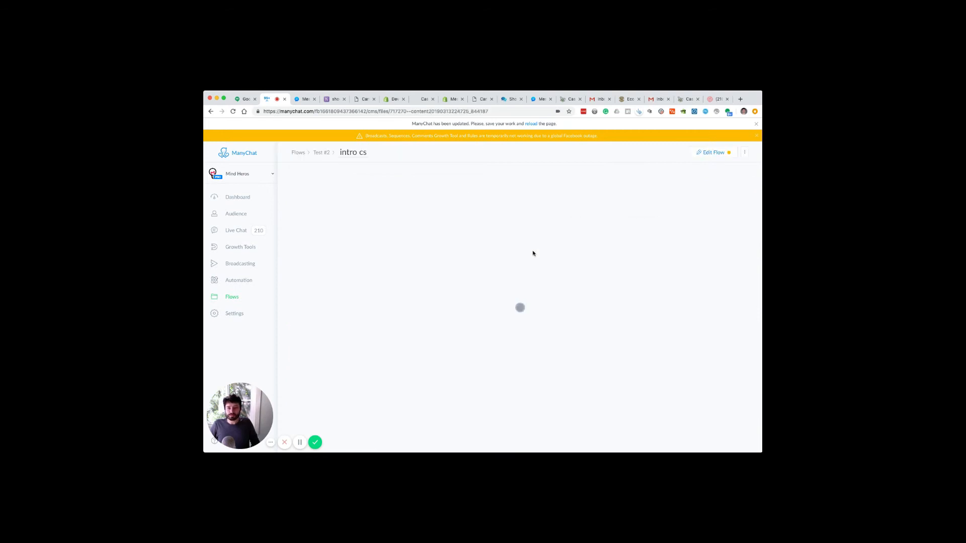
click(711, 153)
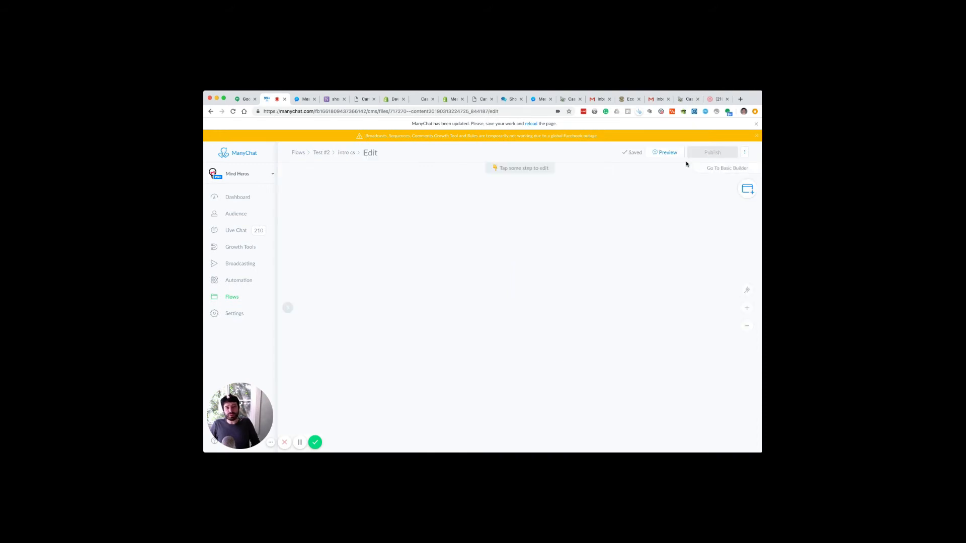
click(702, 153)
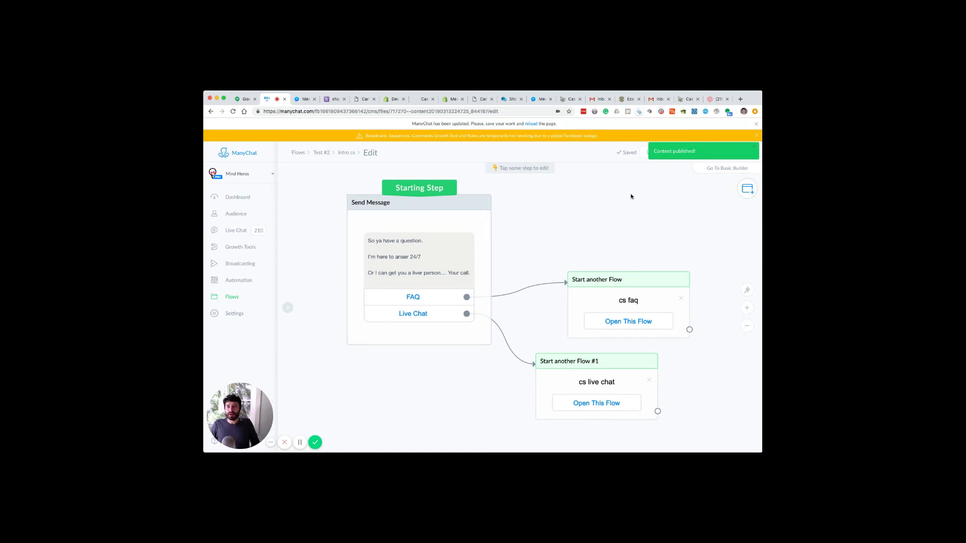
Preview the intro cs flow in the Mind Heros conversation in Messenger and choose its Live Chat option
click(755, 150)
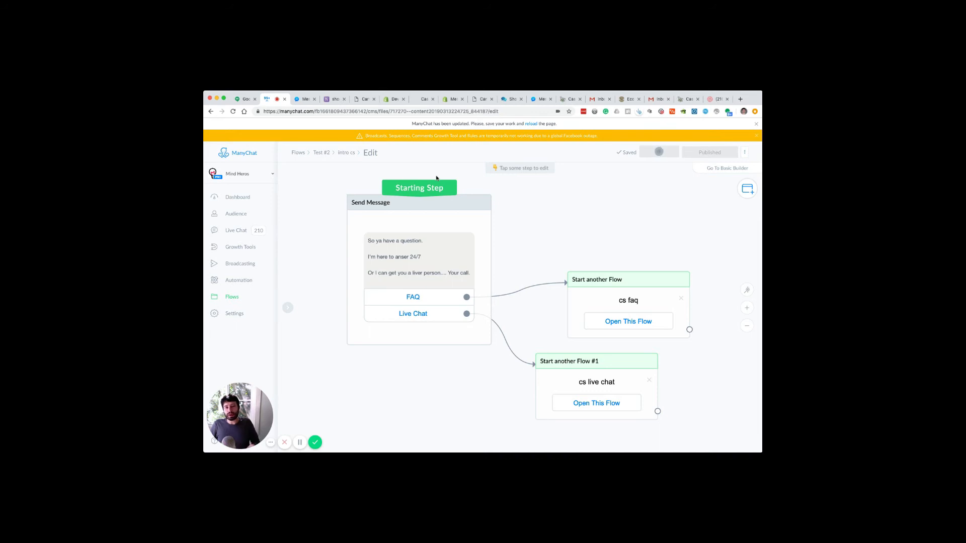
click(304, 100)
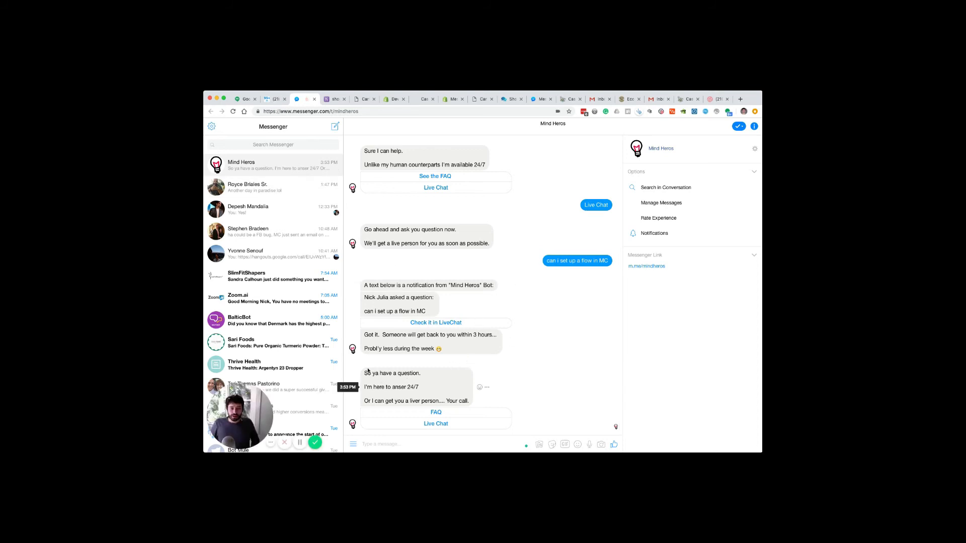
drag(365, 373, 444, 390)
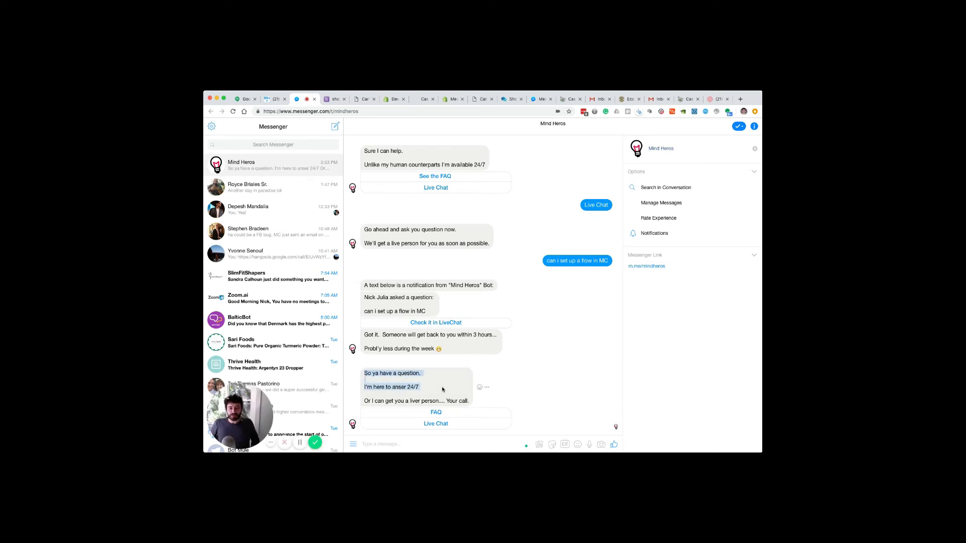
click(442, 389)
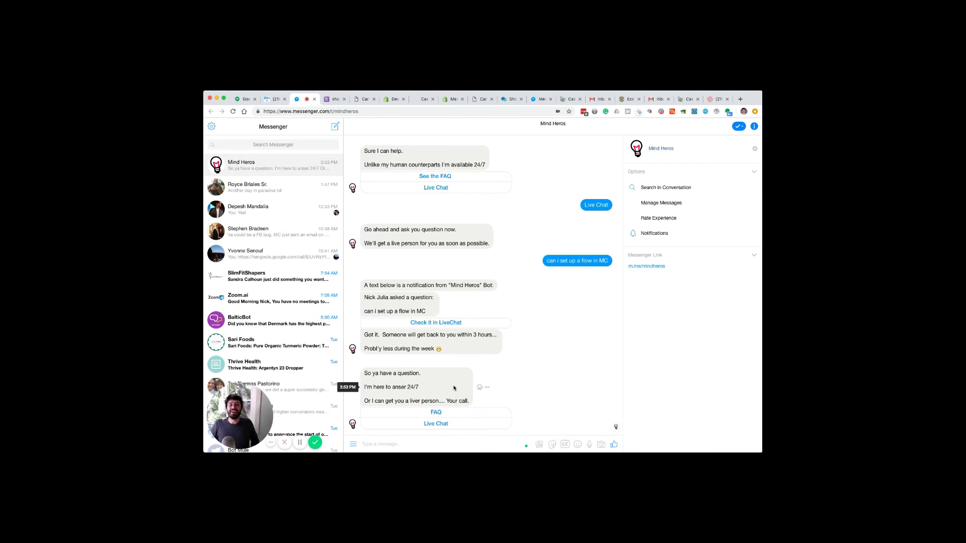
click(435, 424)
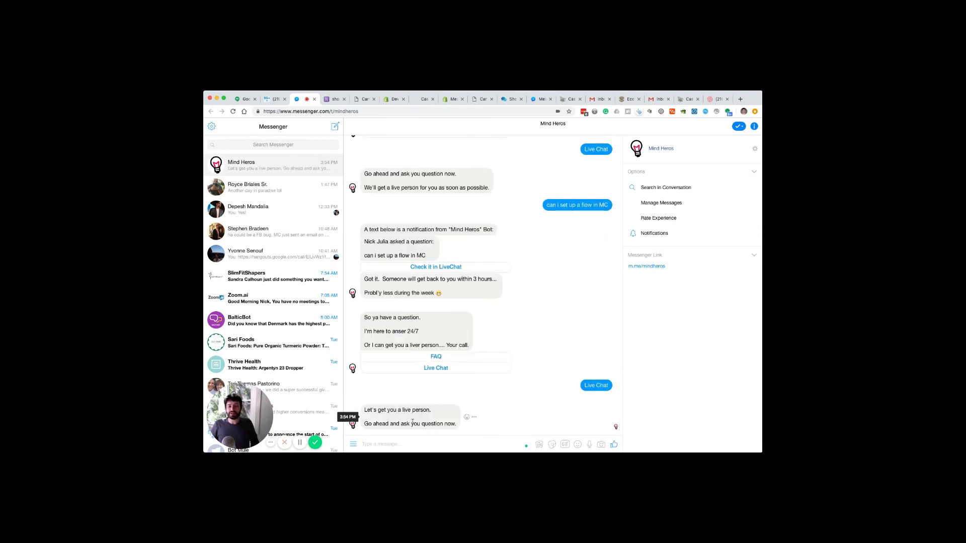
Send the bot the test question "How do you set up a flow?"
click(406, 443)
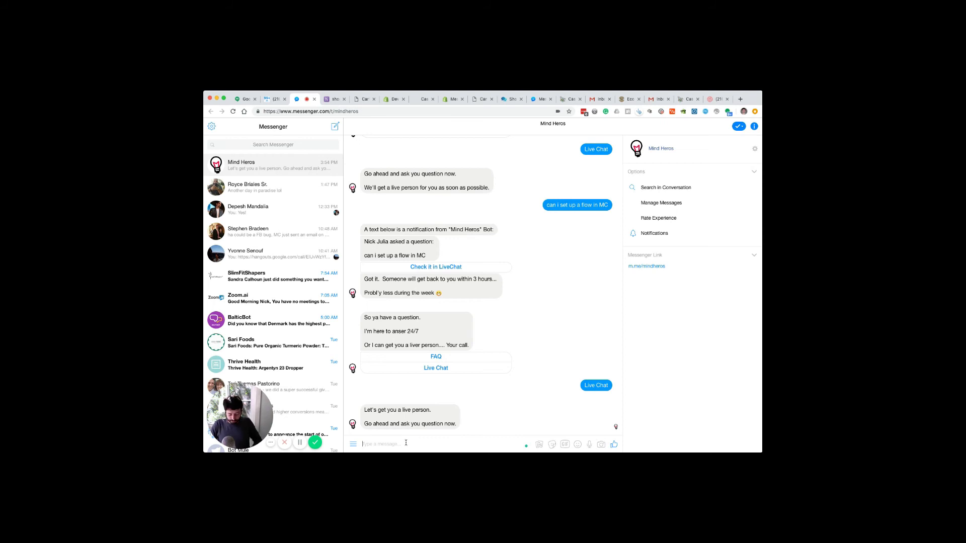
text(How do you)
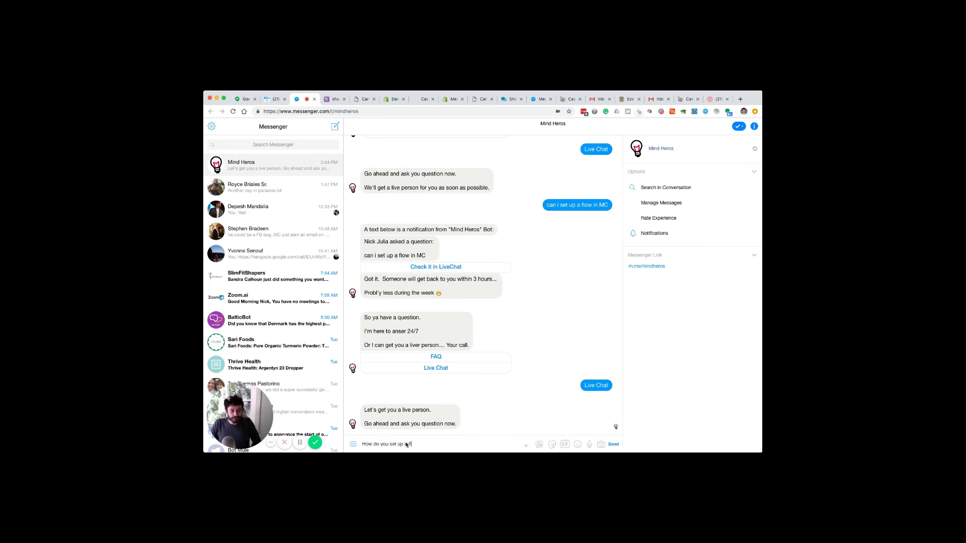
text( set up a flow?)
key(Return)
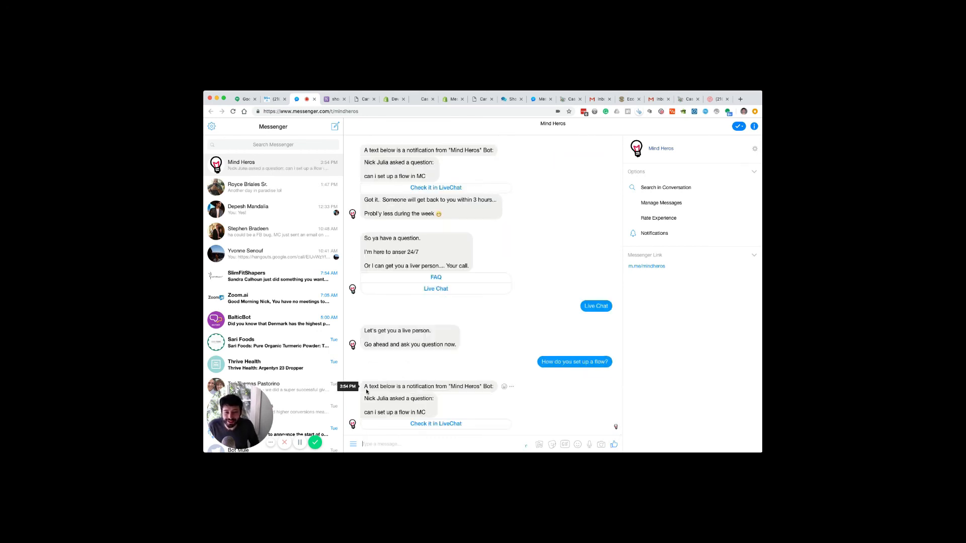
Check the admin notification and the Gotcha reply that follow the test question in the conversation
drag(365, 386, 449, 416)
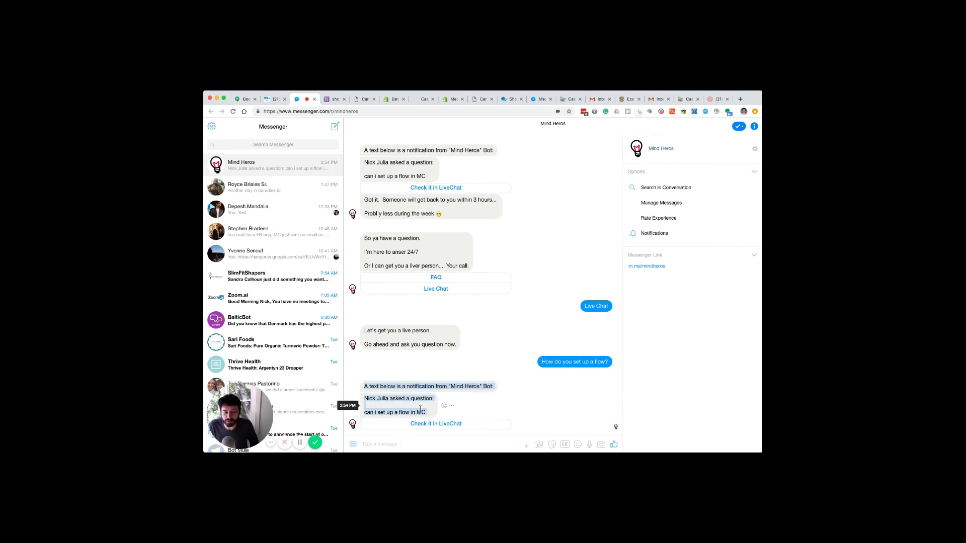
click(404, 369)
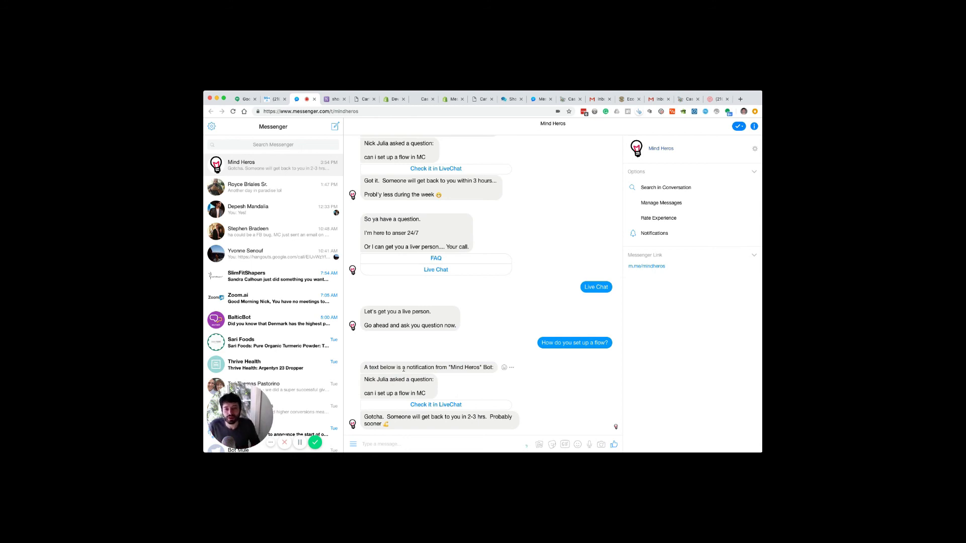
drag(358, 367, 431, 403)
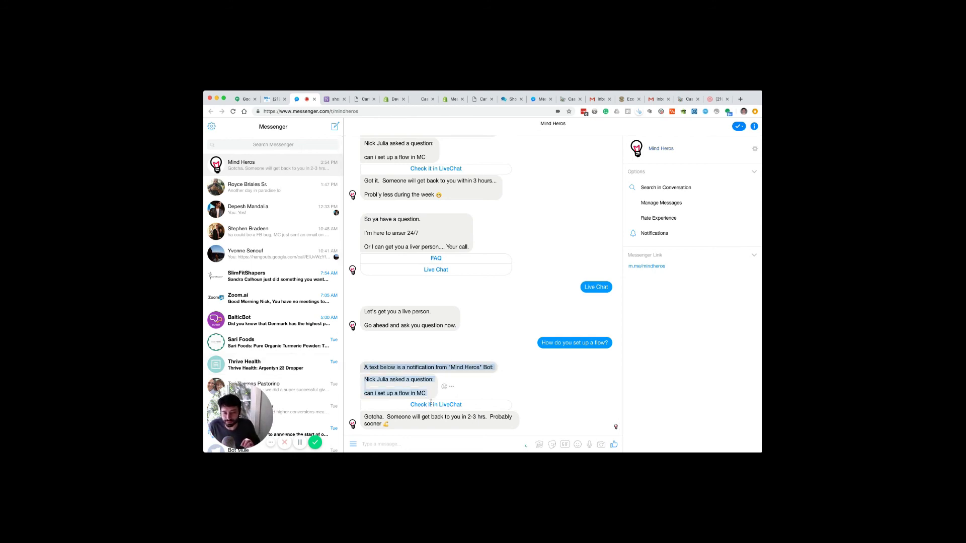
click(431, 404)
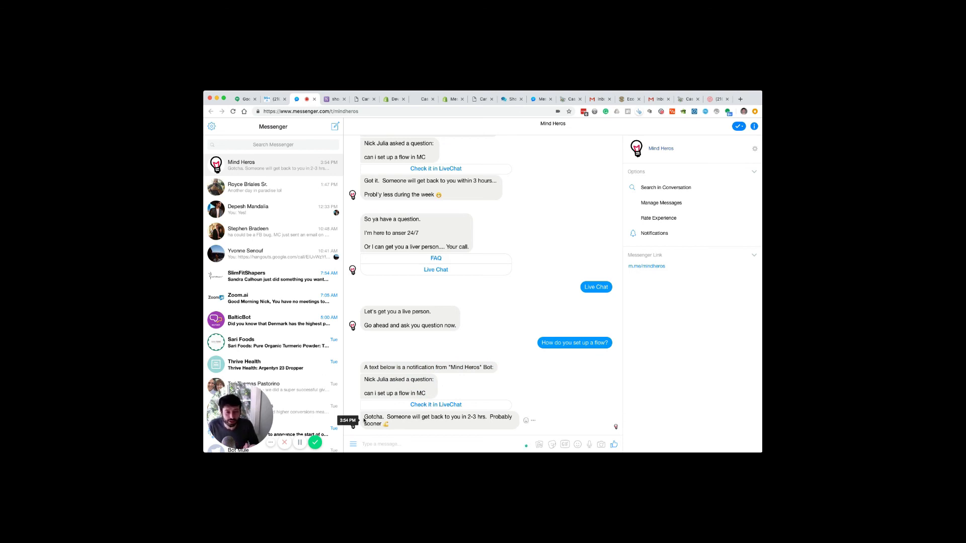
drag(365, 417, 408, 427)
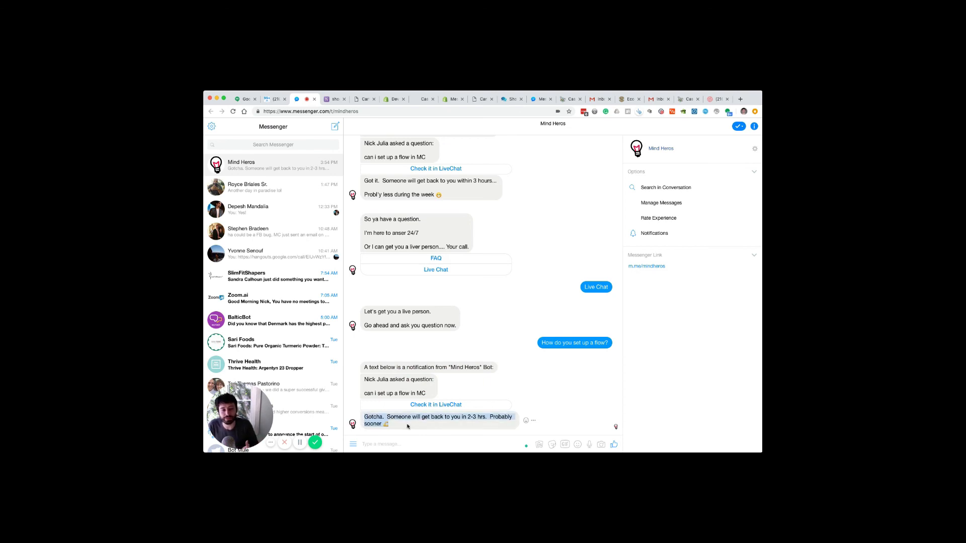